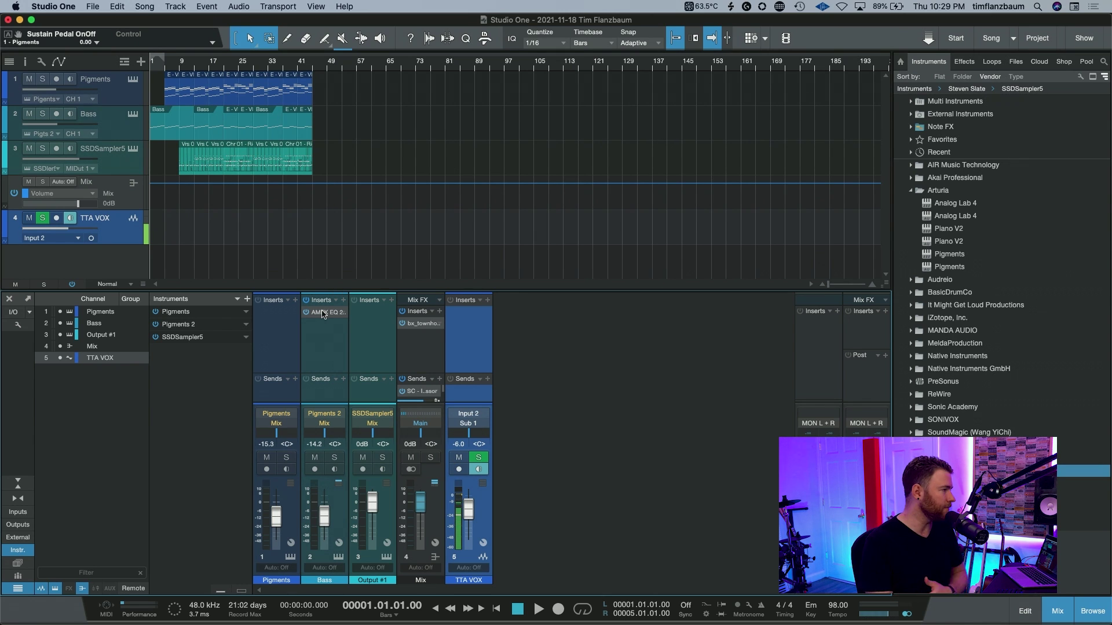
- Open the Bass channel's AMEK EQ 200 and raise its Mono Maker to about 94 Hz
click(323, 313)
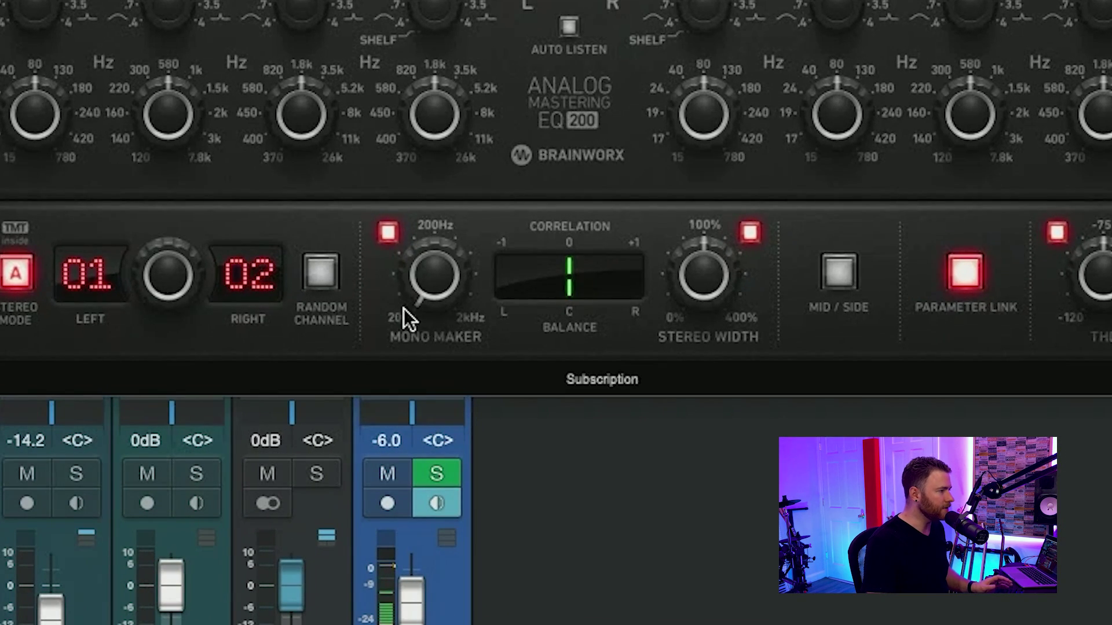
drag(427, 280, 444, 238)
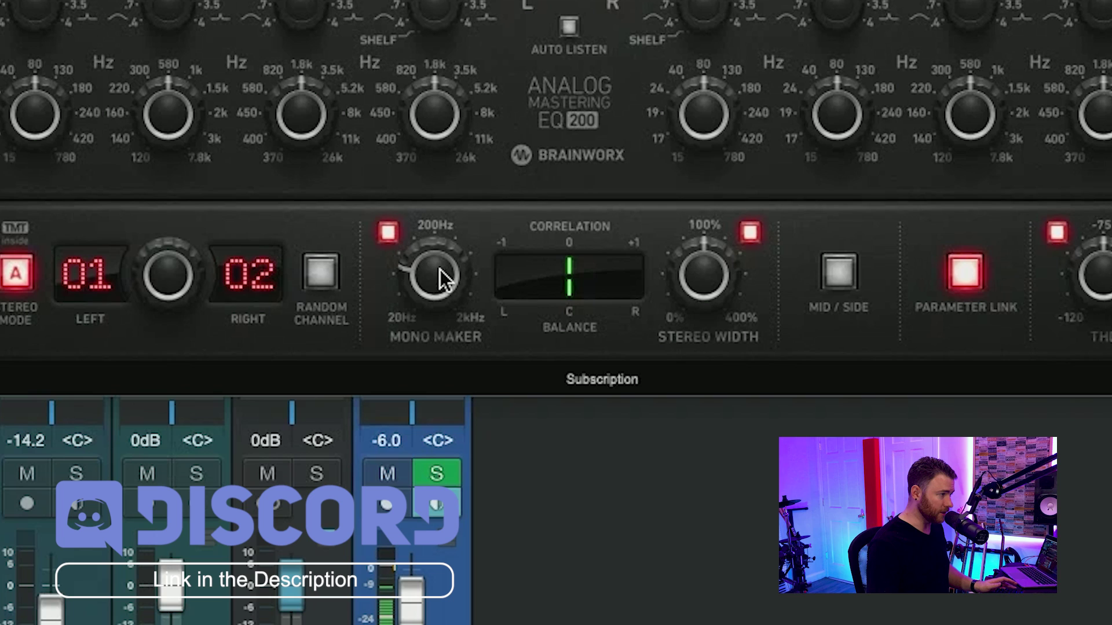
drag(442, 273, 434, 254)
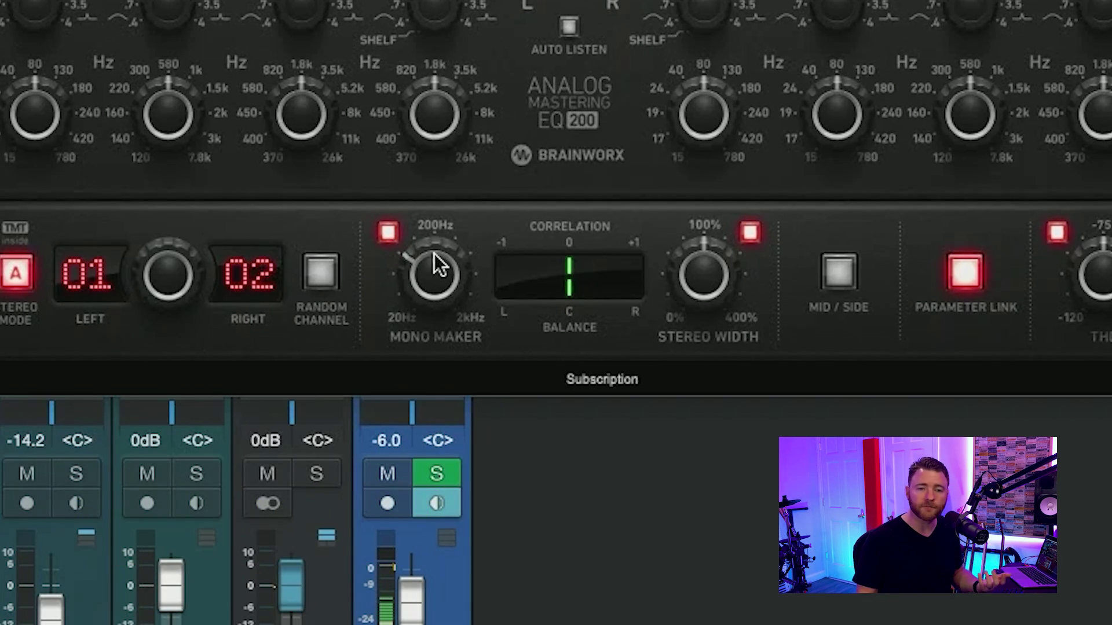
drag(435, 254, 437, 258)
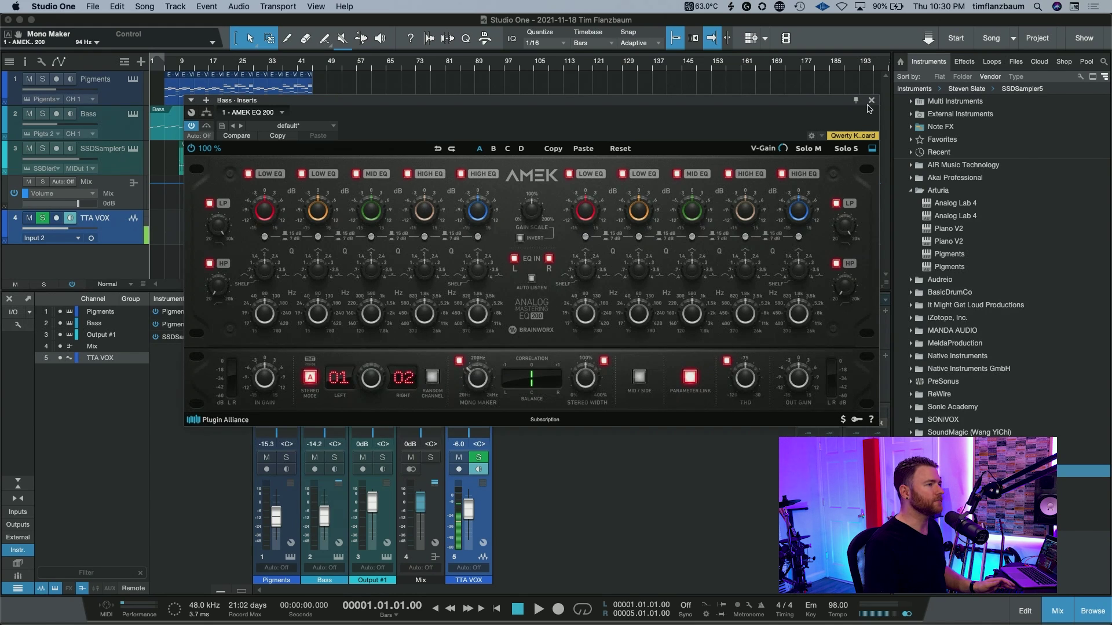
- Remove the AMEK EQ from the Bass channel and solo the Bass track
click(282, 112)
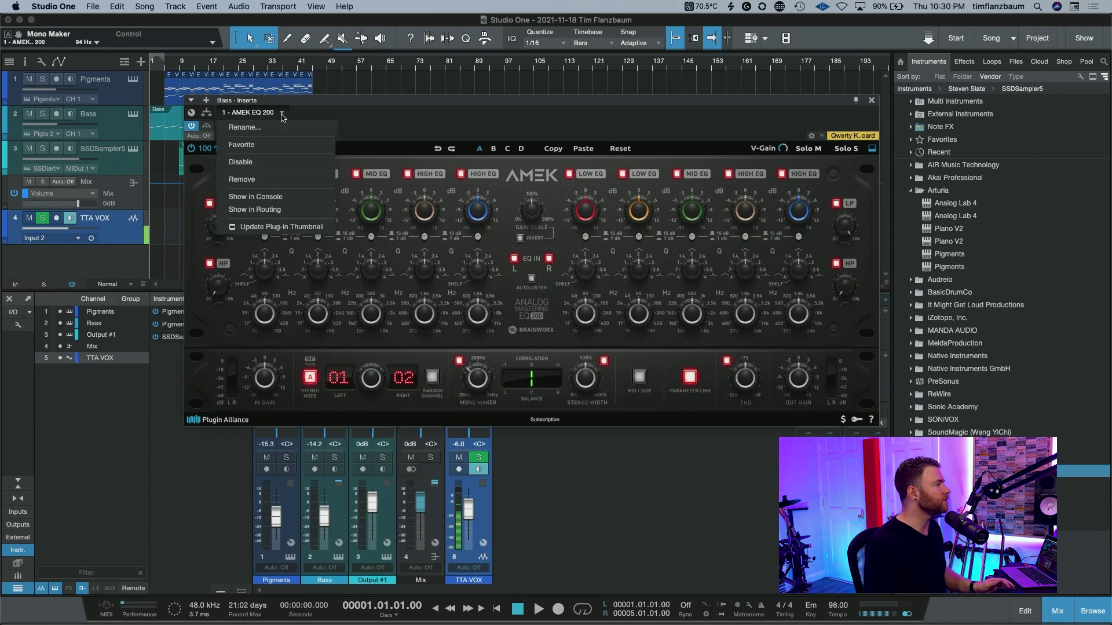
click(263, 184)
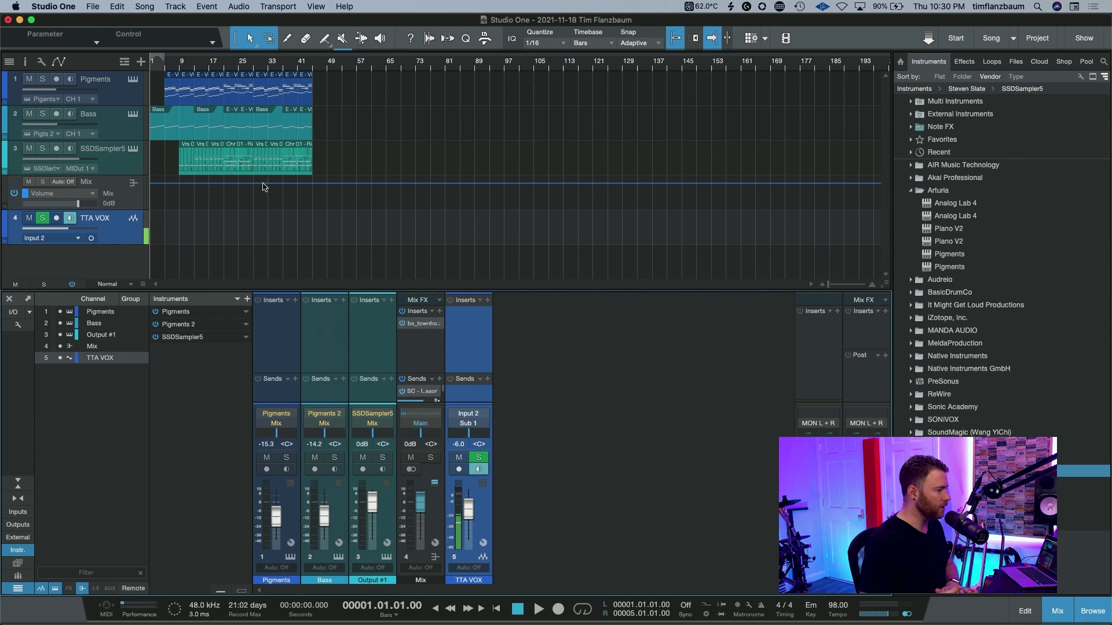
click(329, 364)
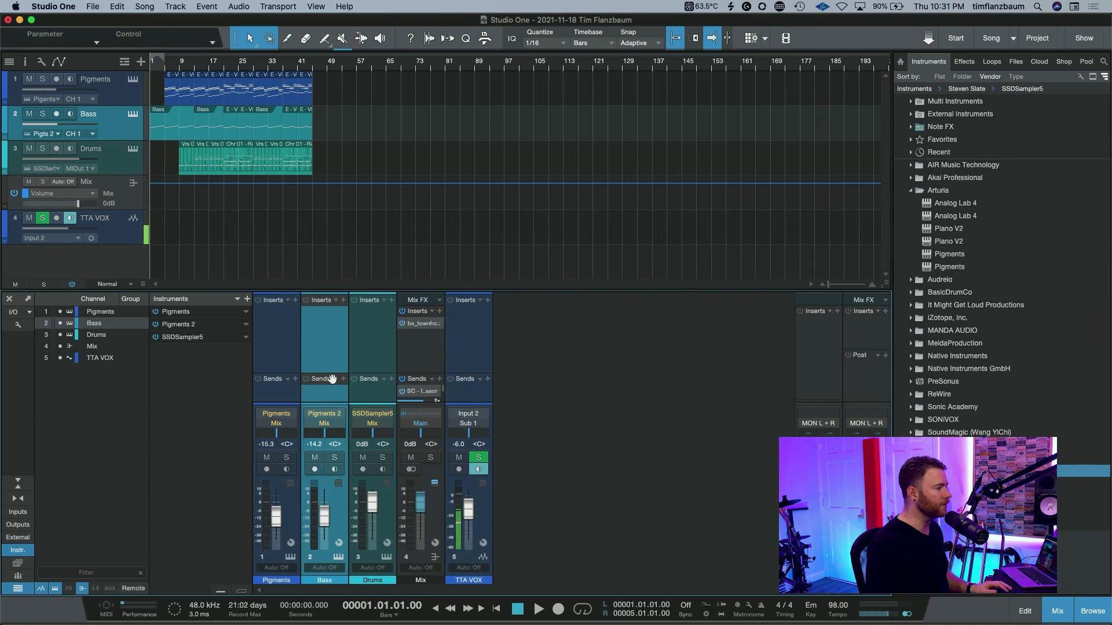
key(s)
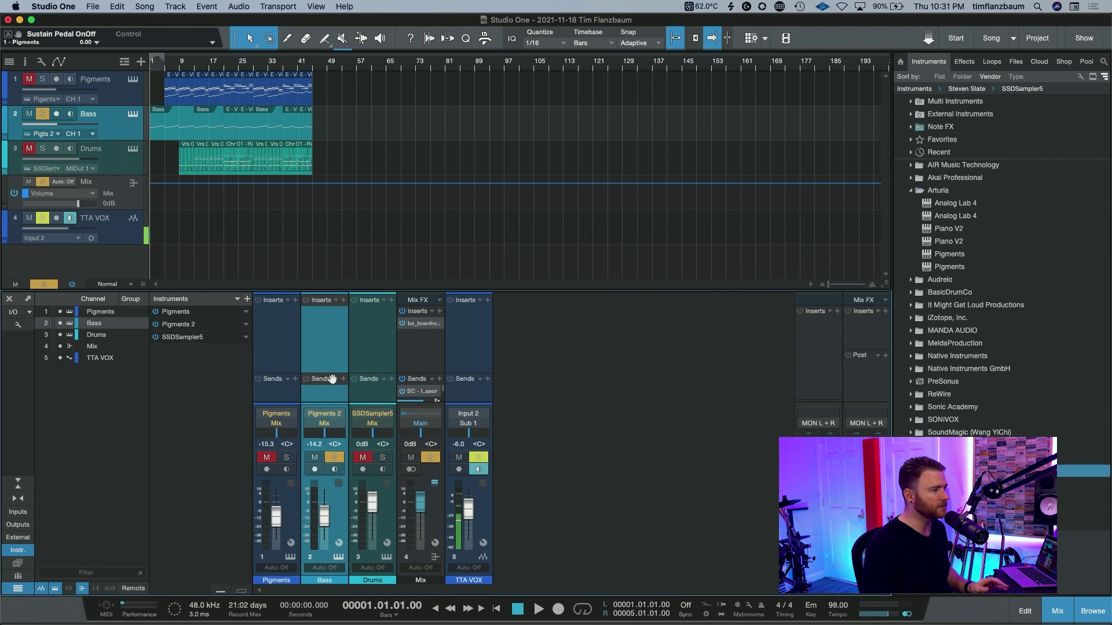
click(339, 558)
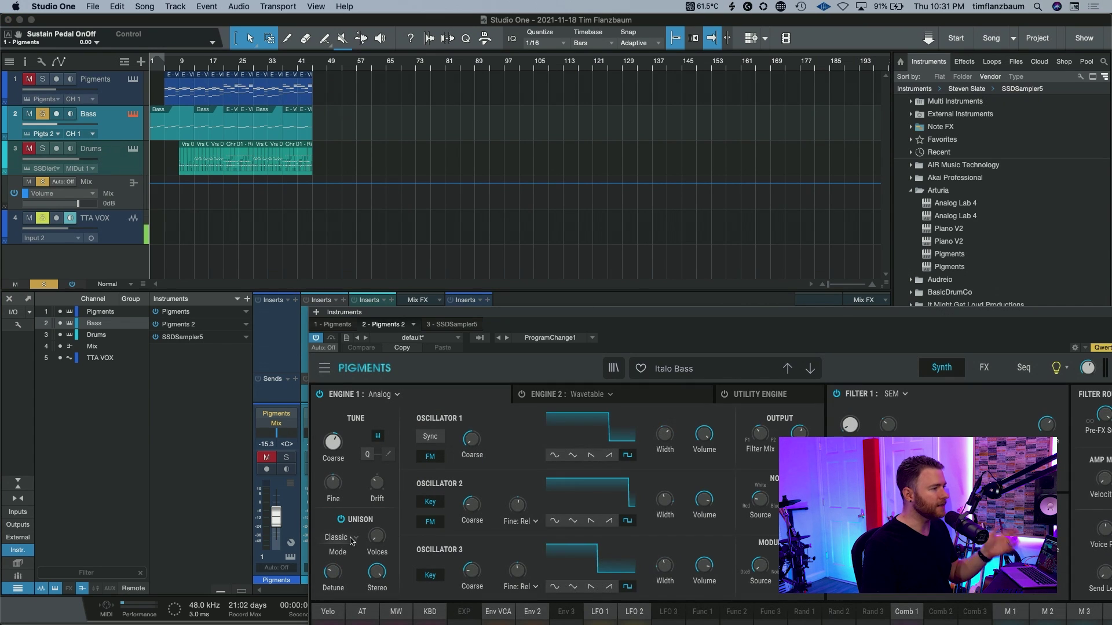
drag(756, 310, 520, 37)
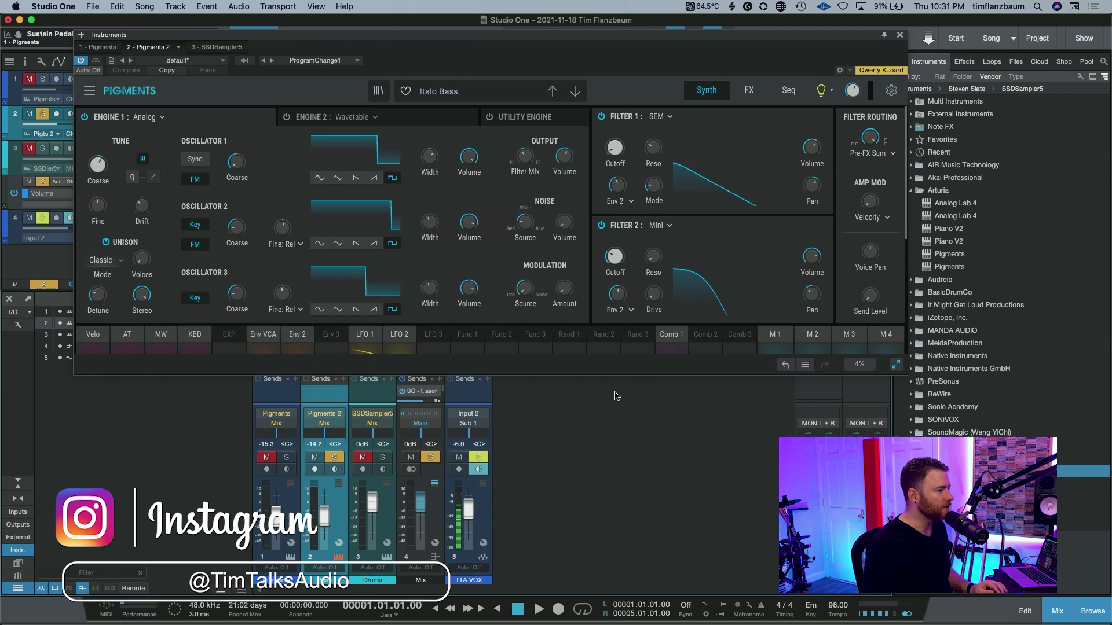
click(747, 362)
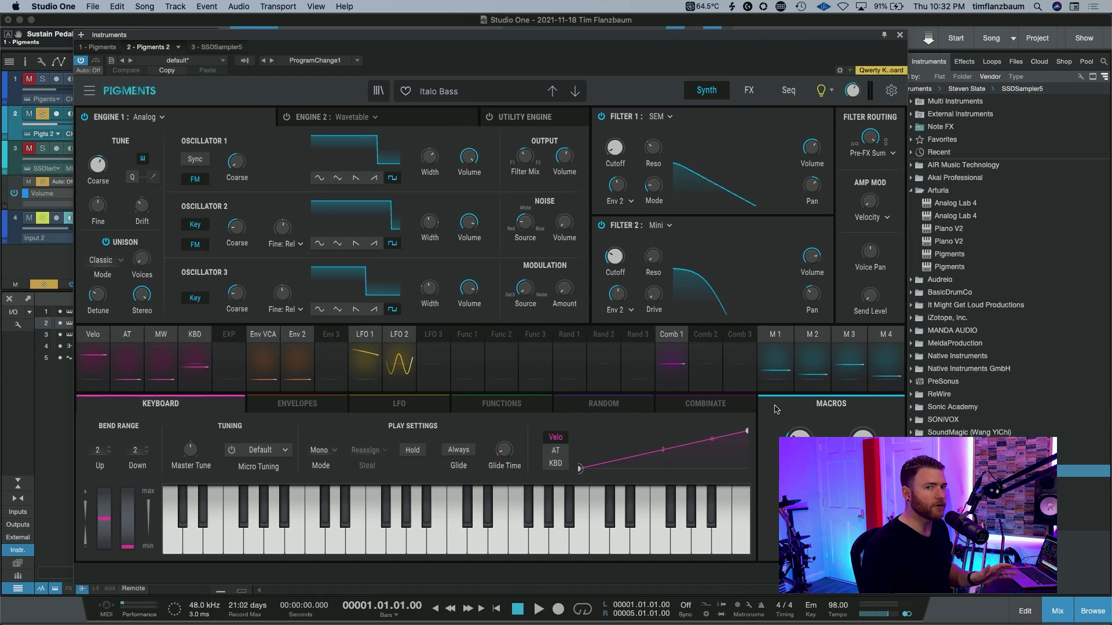
key(space)
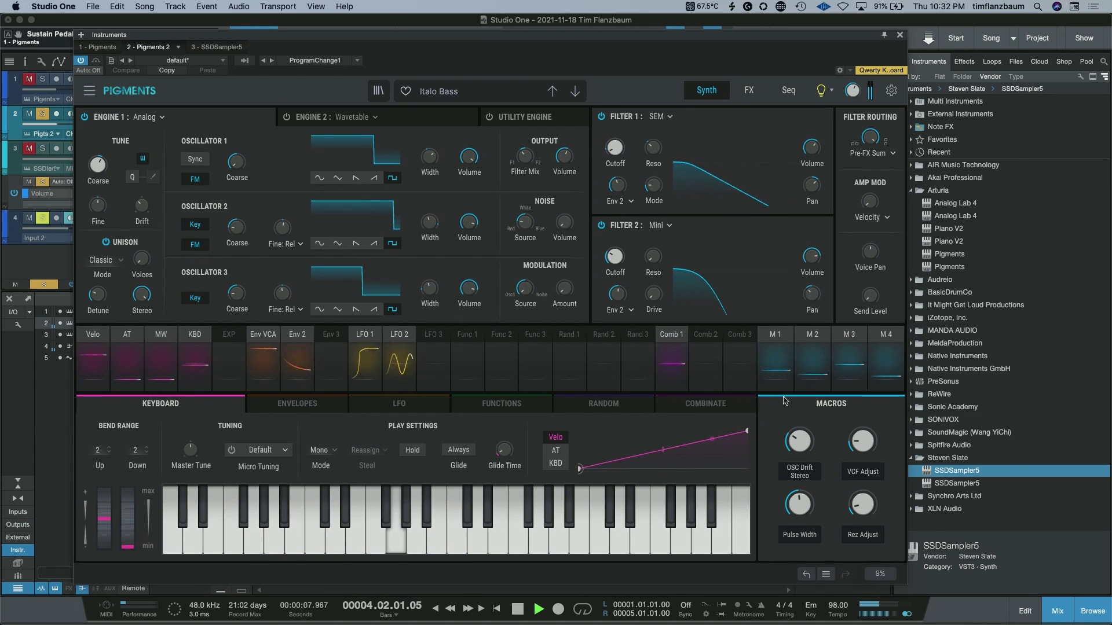
key(space)
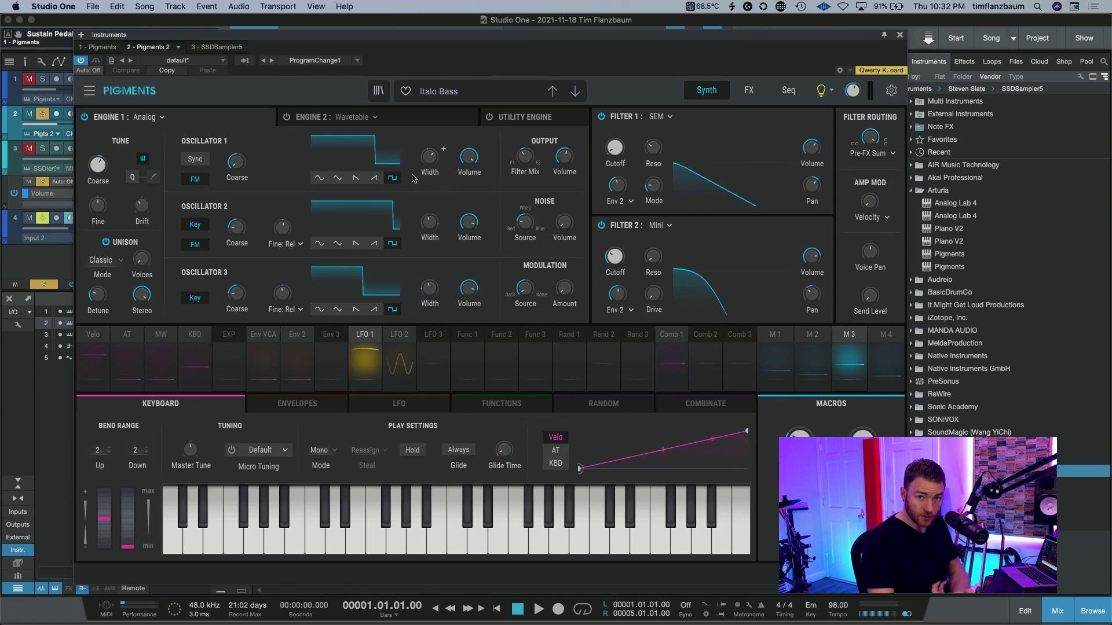
- Close the Pigments window and insert a Pro EQ on the Bass channel
click(900, 35)
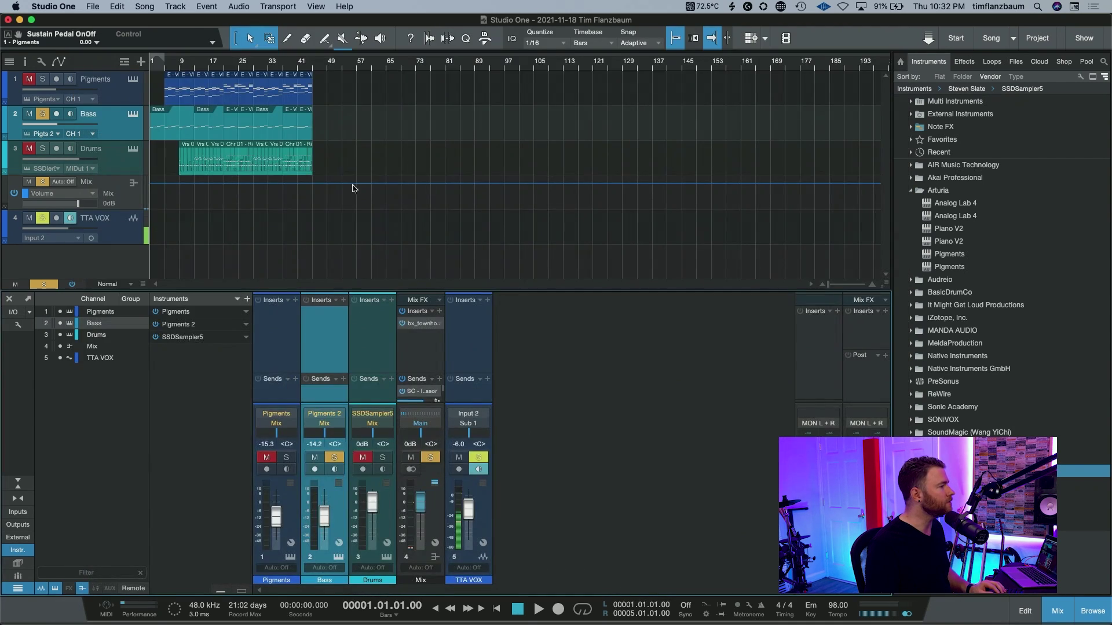
click(351, 312)
text(pro)
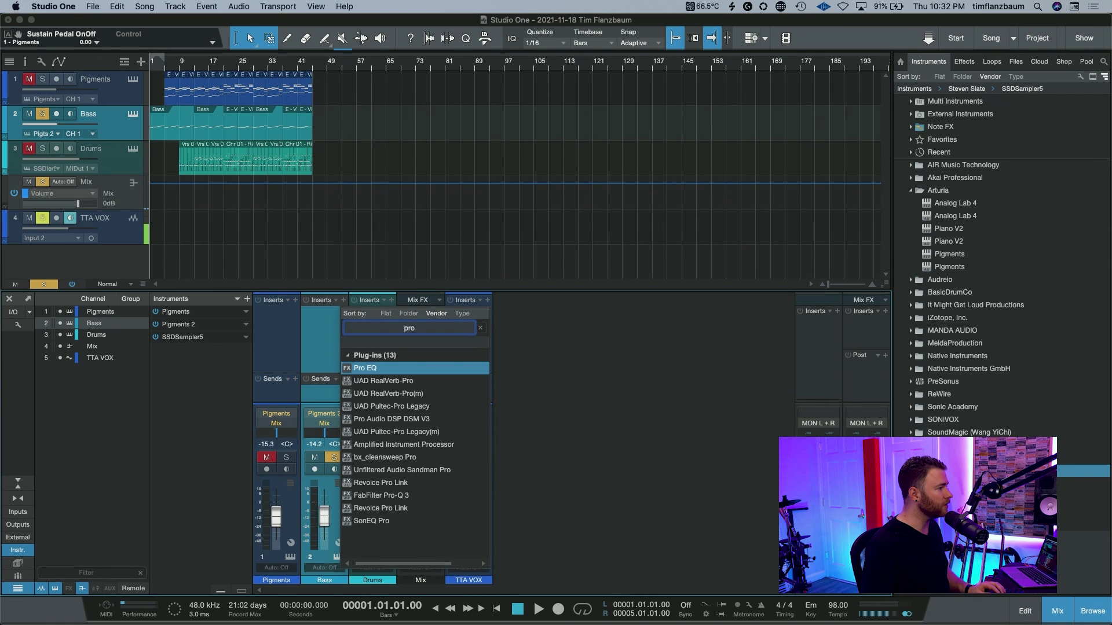
key(Return)
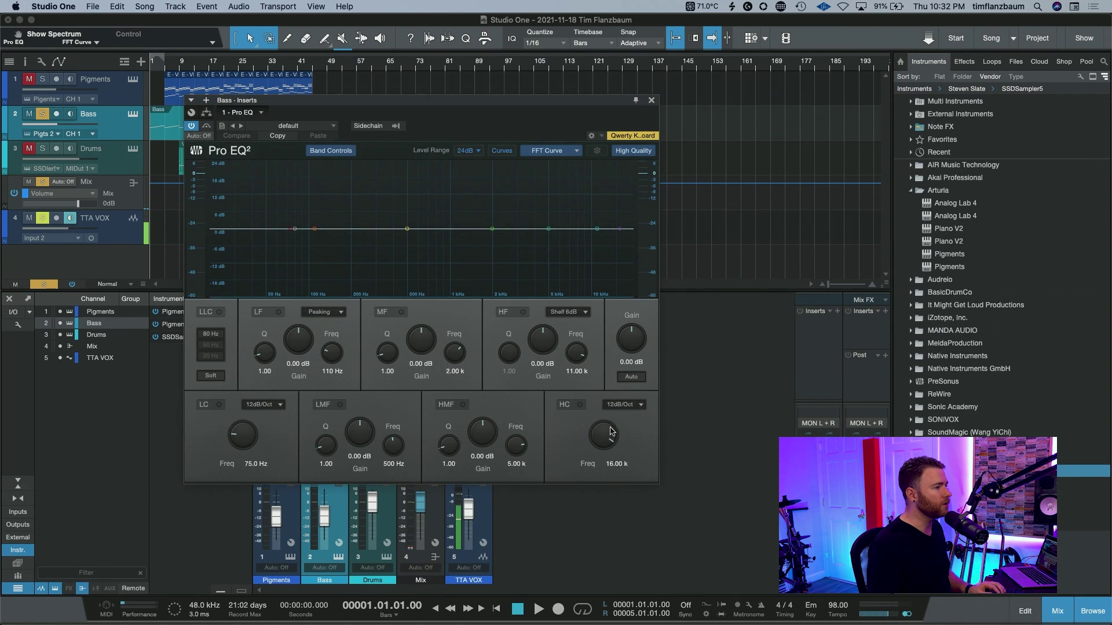
- Enable the Pro EQ high cut at 400 Hz with a 48 dB/Oct slope, then play
click(579, 405)
drag(599, 432, 591, 497)
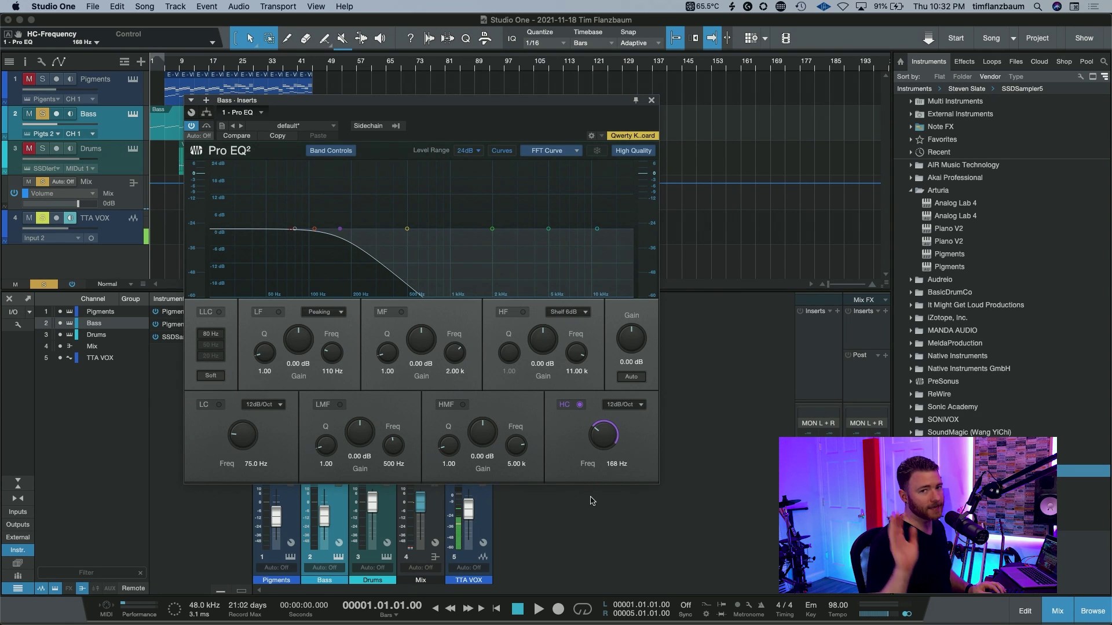
drag(597, 450, 597, 437)
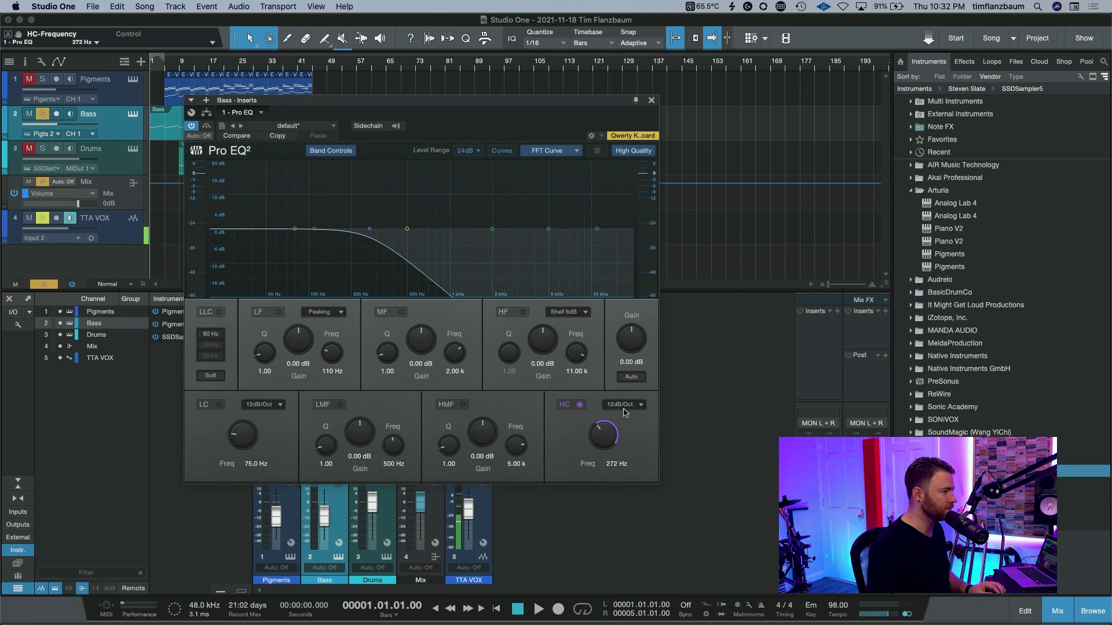
click(628, 404)
click(646, 470)
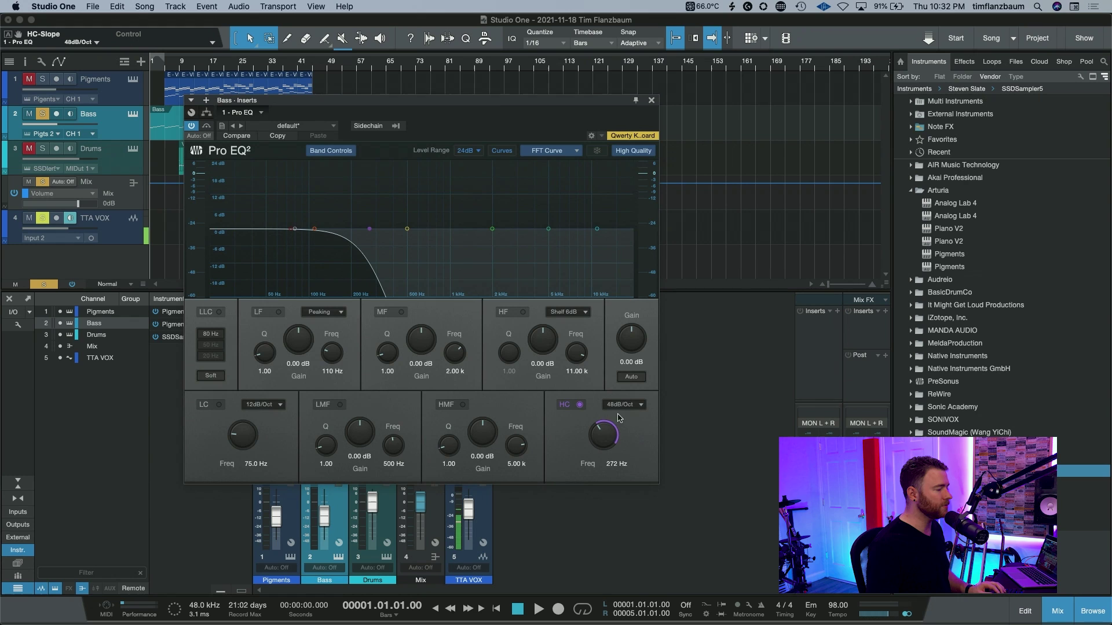
drag(602, 446, 599, 433)
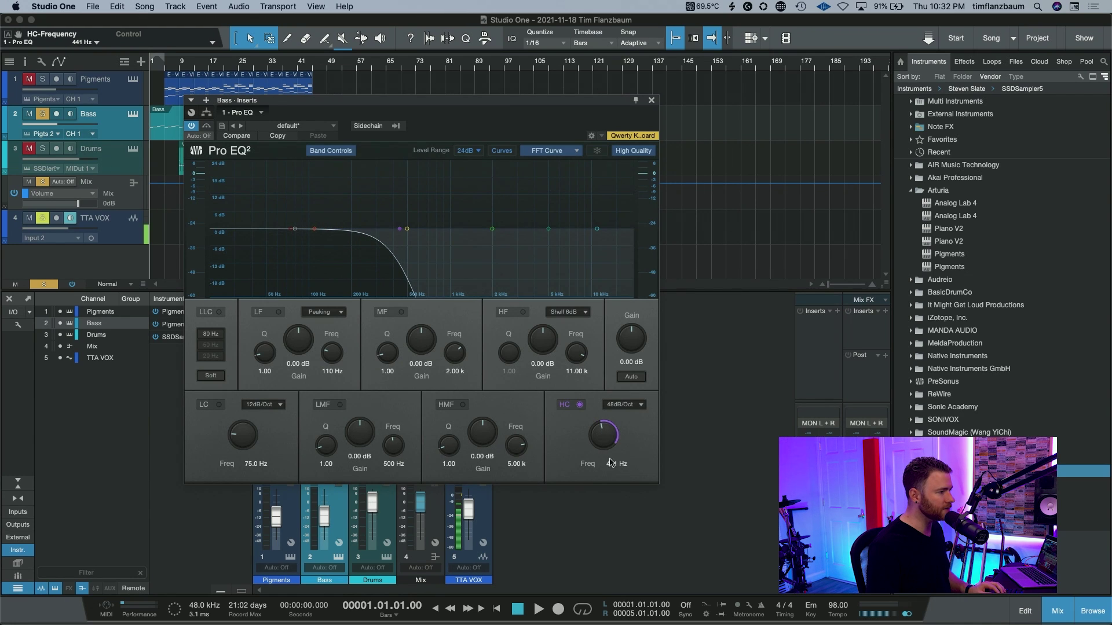
click(616, 464)
text(4)
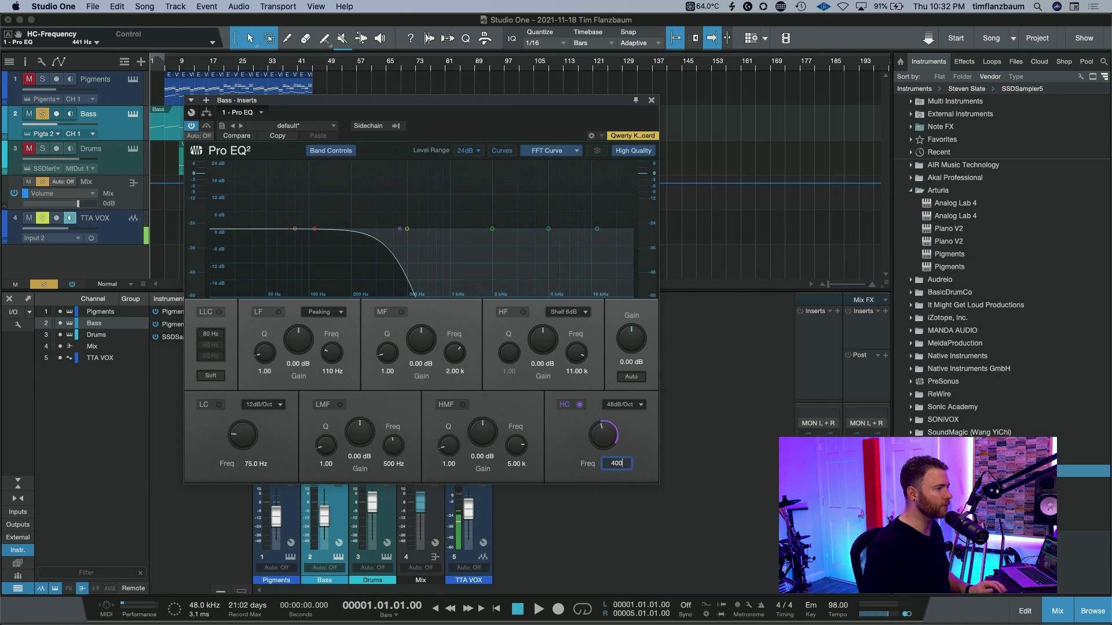
text(00)
key(Return)
key(space)
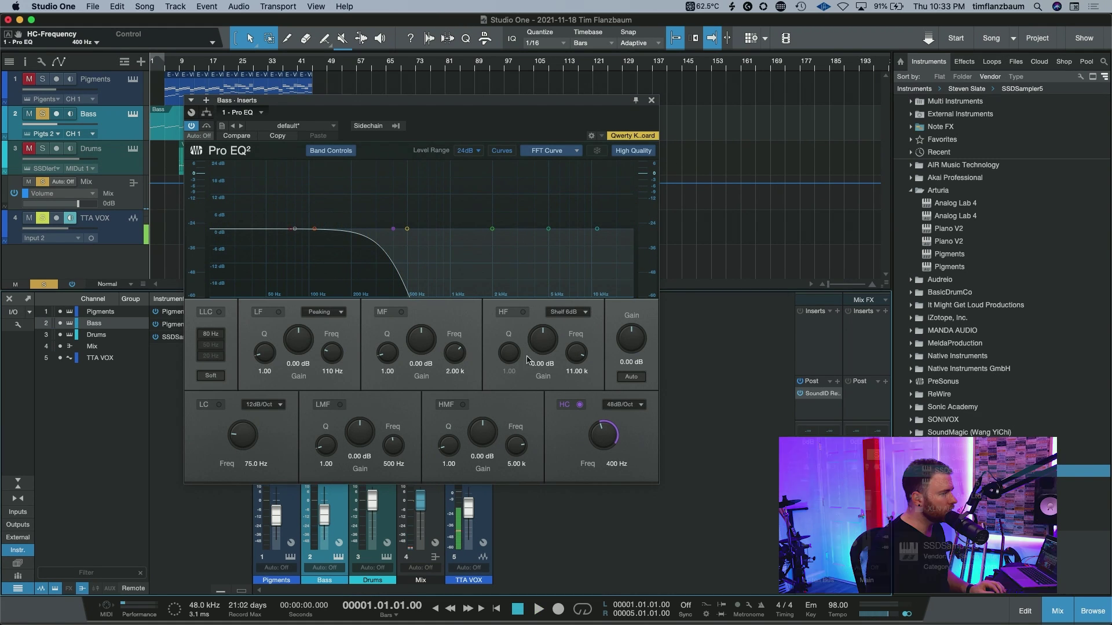
- Replace the Bass's Pro EQ with a Splitter insert and move its window aside
click(259, 113)
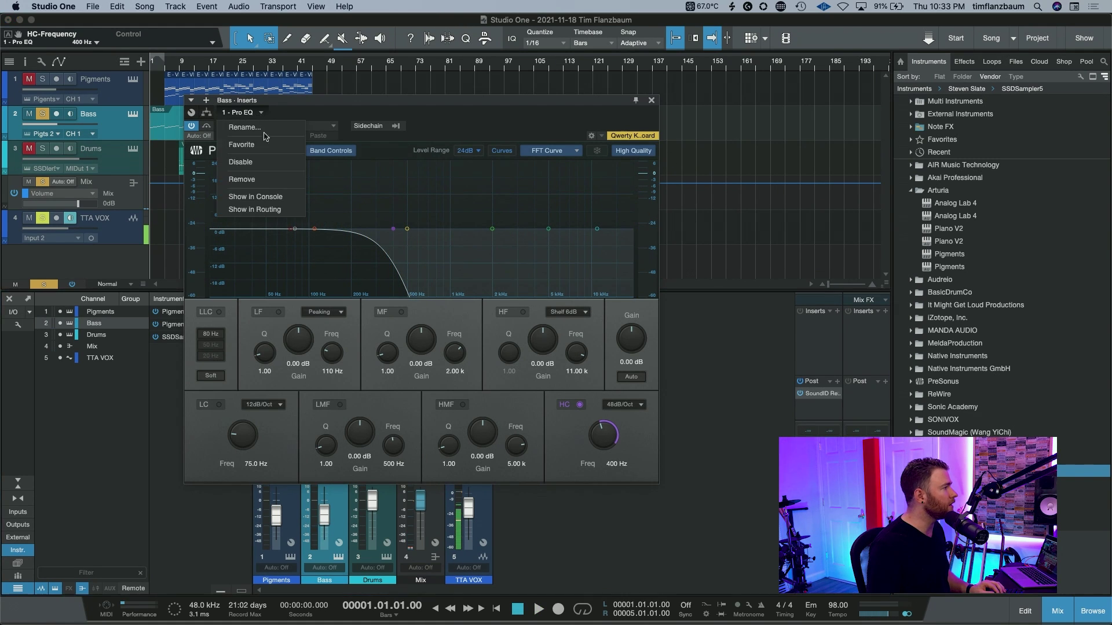
click(267, 179)
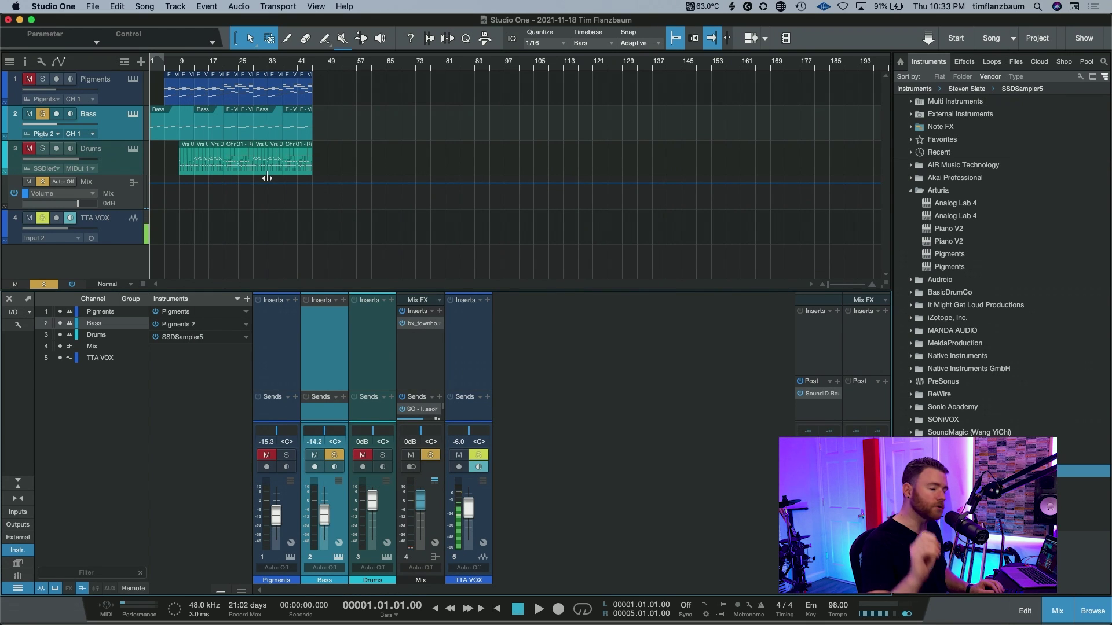
click(343, 301)
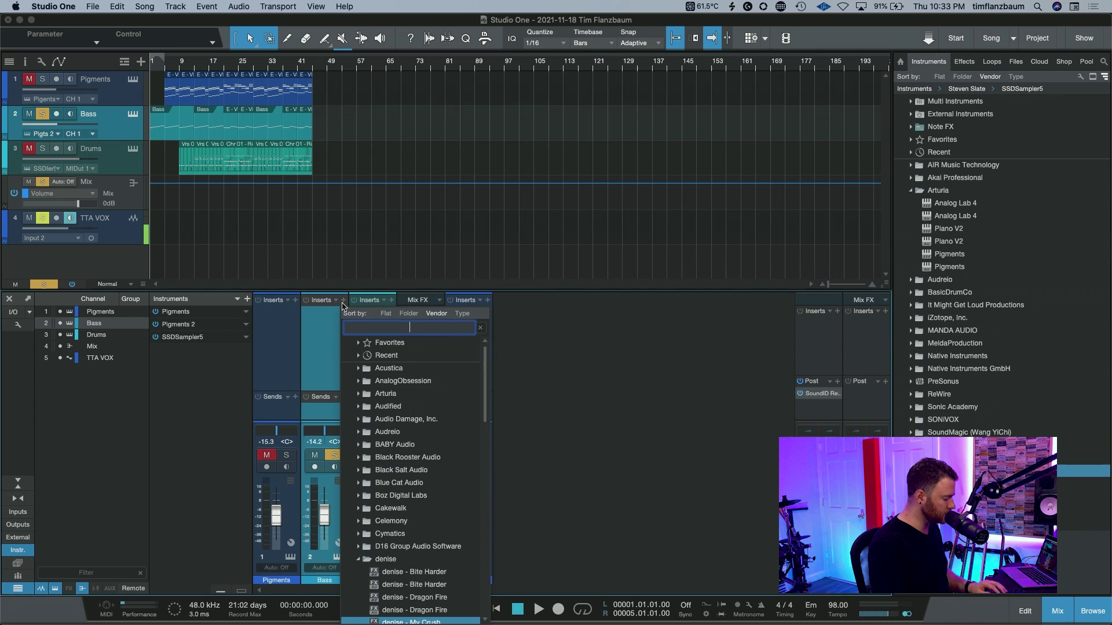
text(spl)
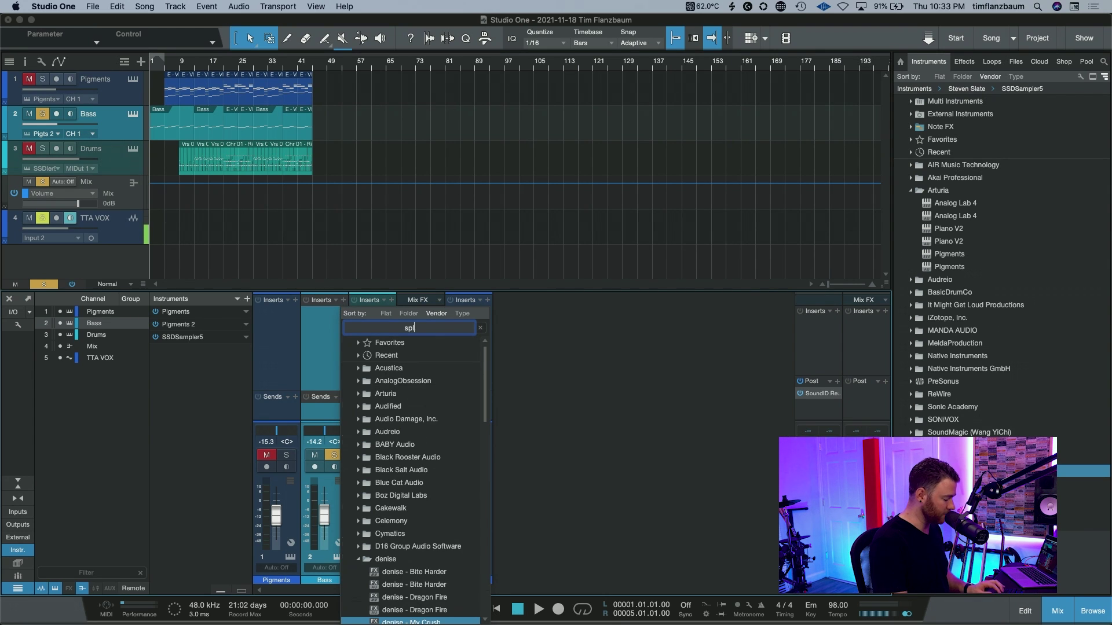
text(itter)
key(Return)
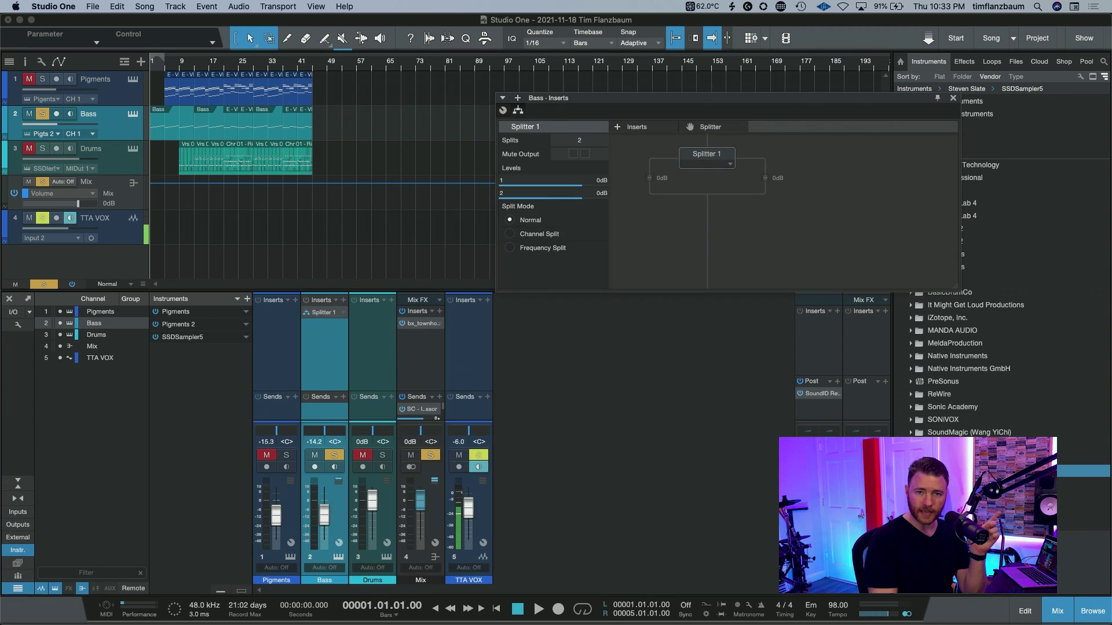
drag(722, 106, 438, 187)
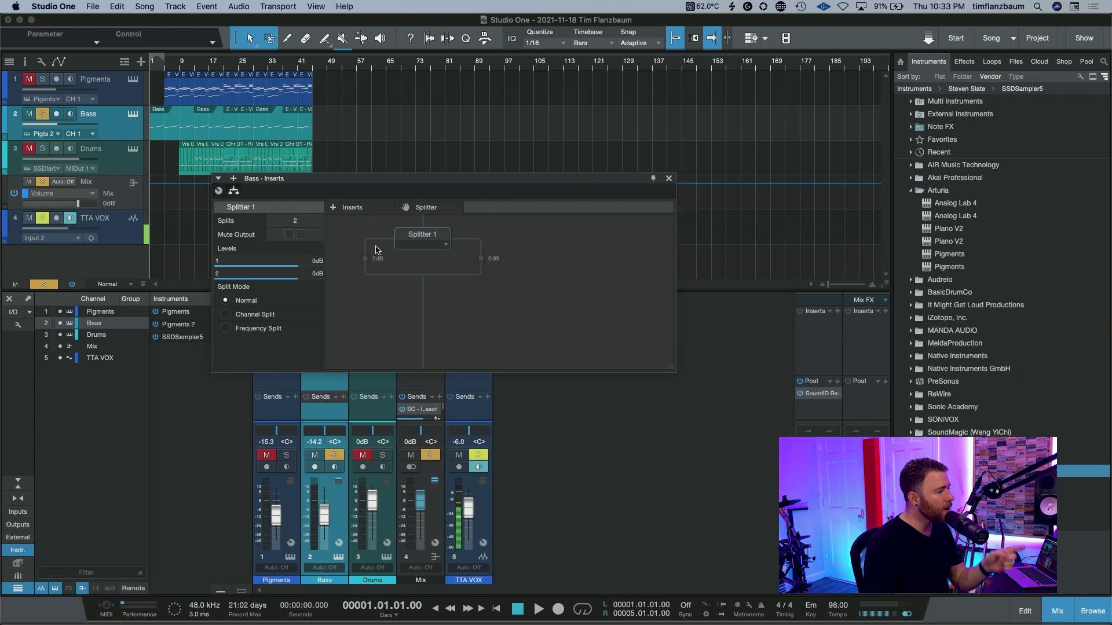
- Switch the Bass Splitter to Frequency Split mode with a 400 Hz crossover
click(257, 330)
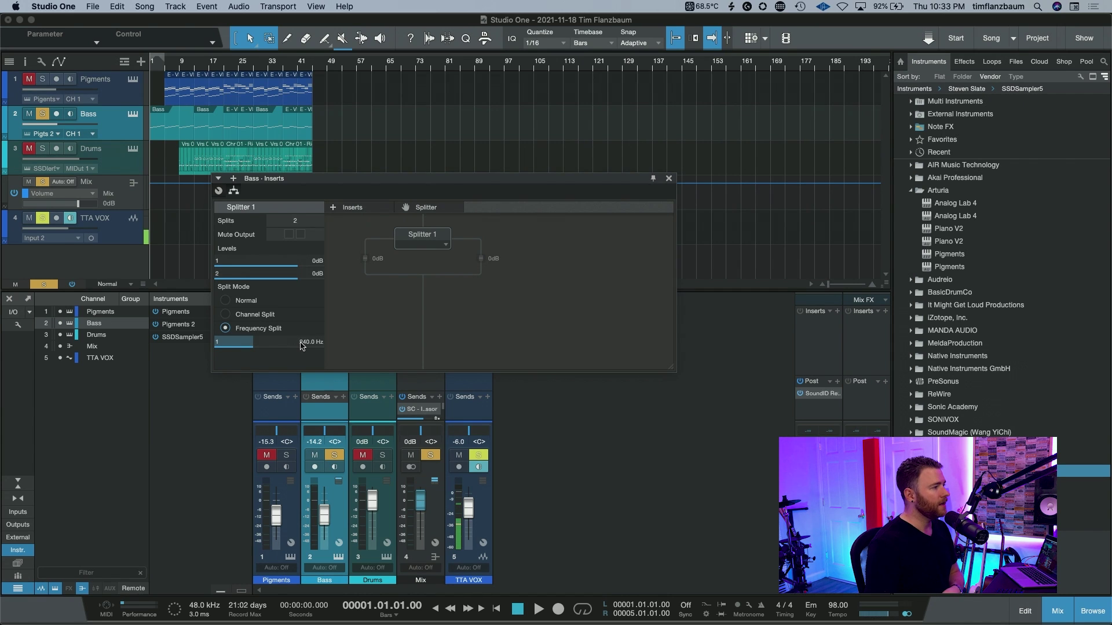
mouse_move(305, 347)
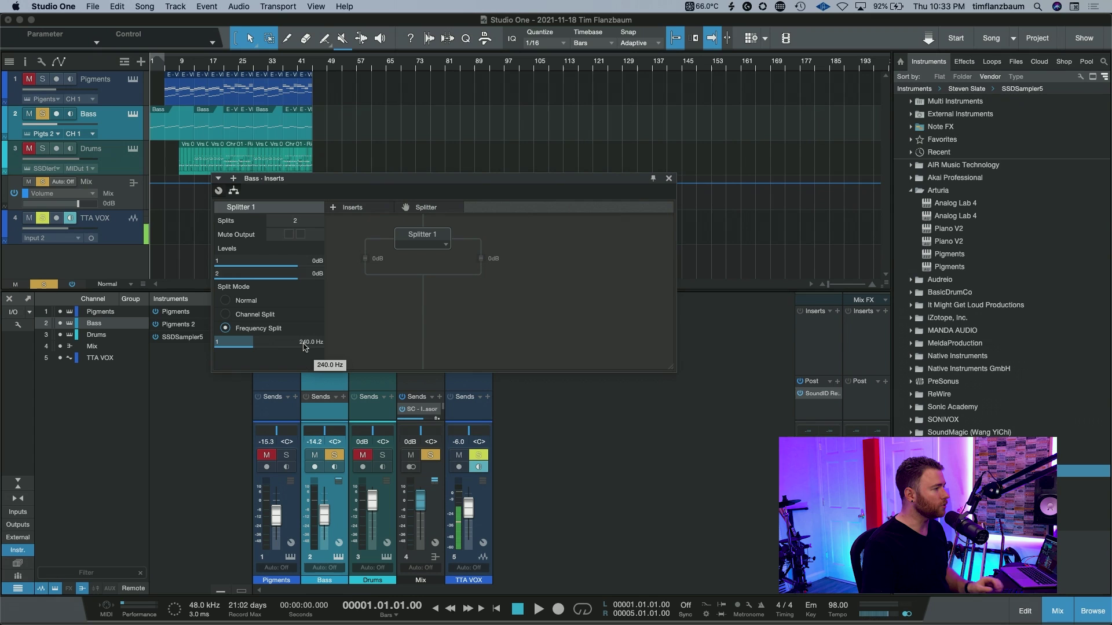
double_click(304, 344)
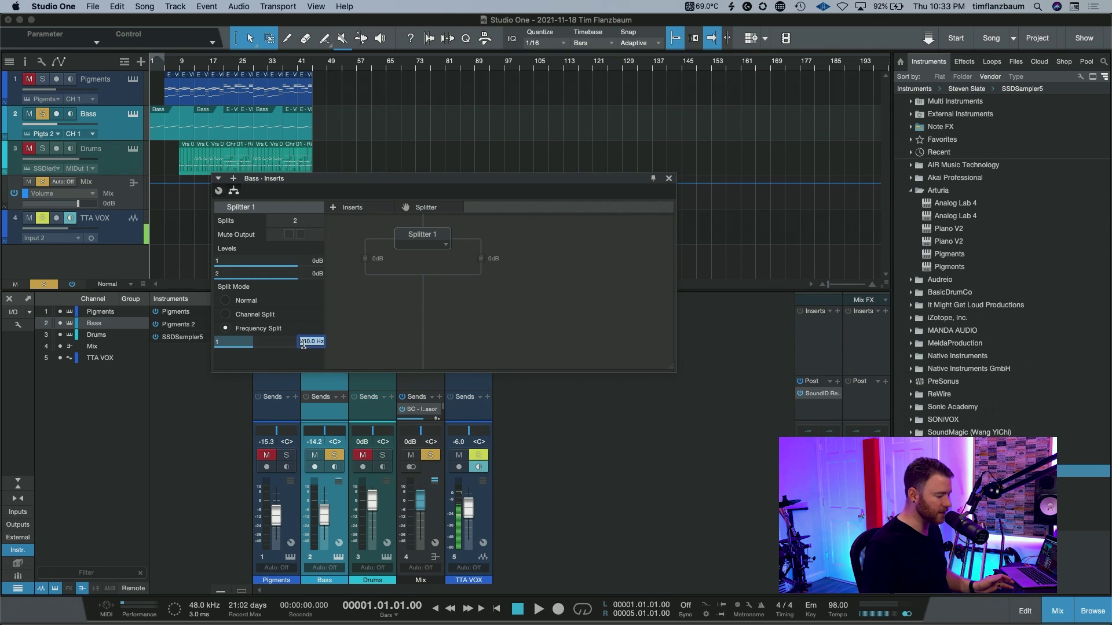
text(400)
key(Return)
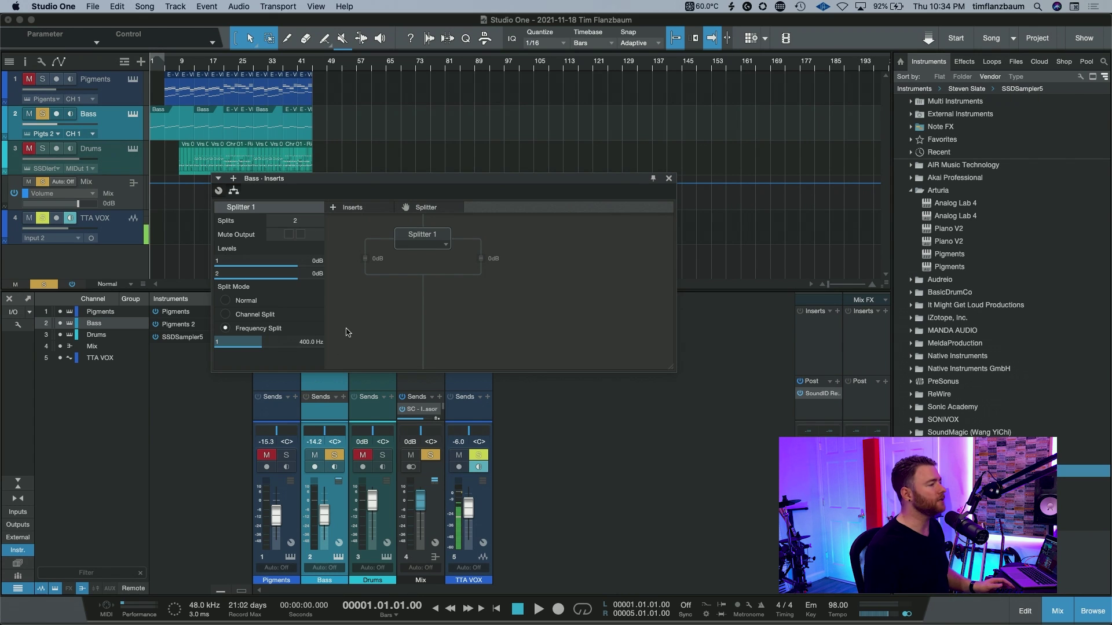
- Add a Dual Pan to the Bass chain and place it on Splitter 1's low-frequency branch
click(353, 209)
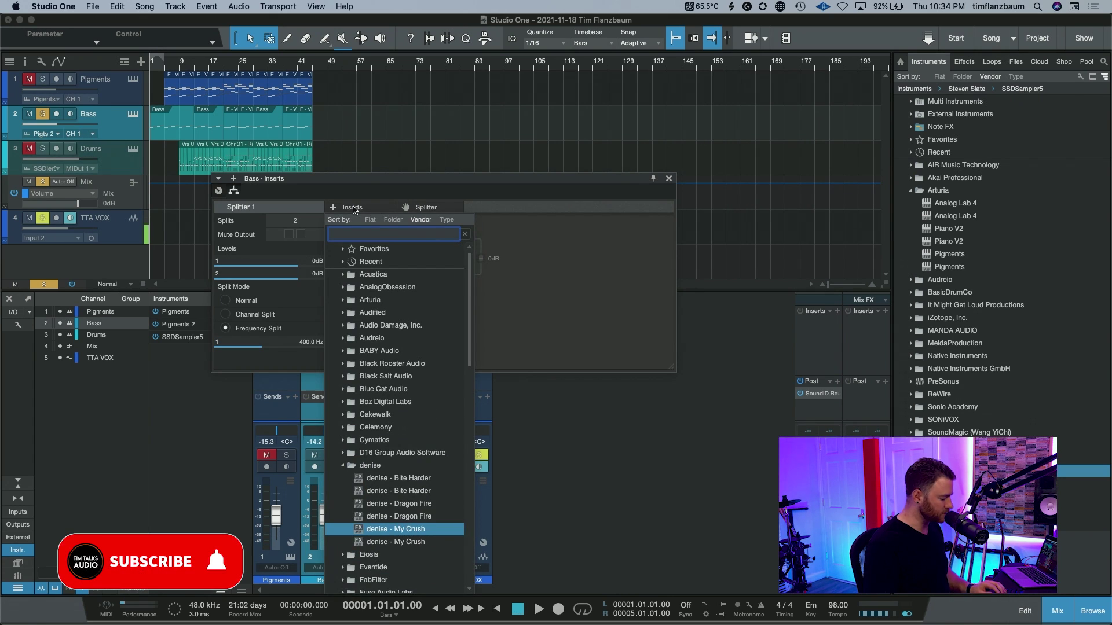
text(dual)
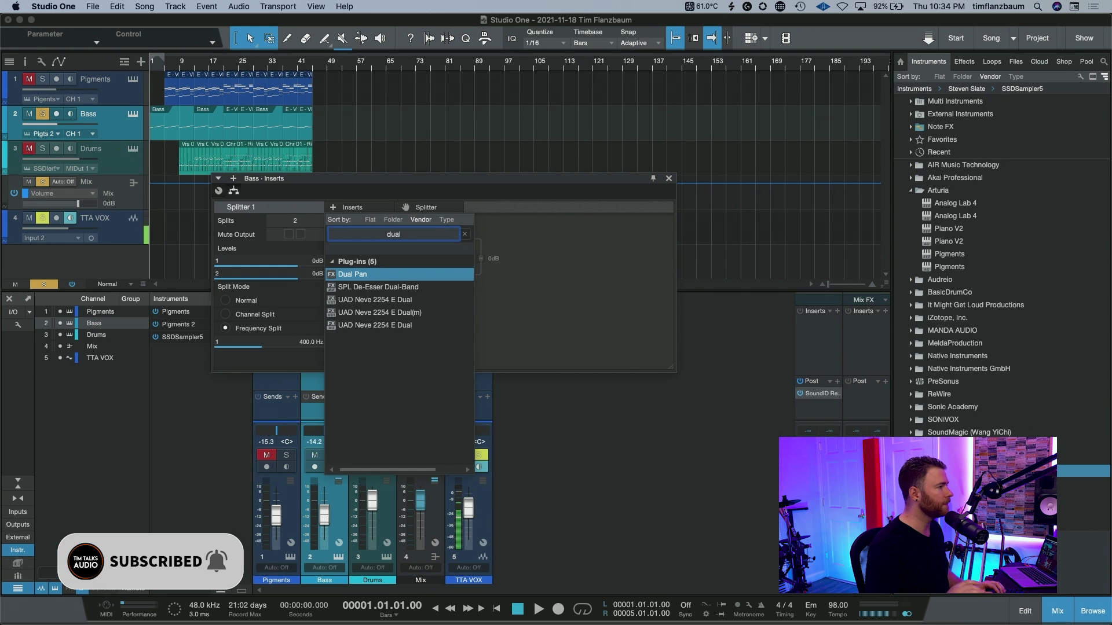
key(Return)
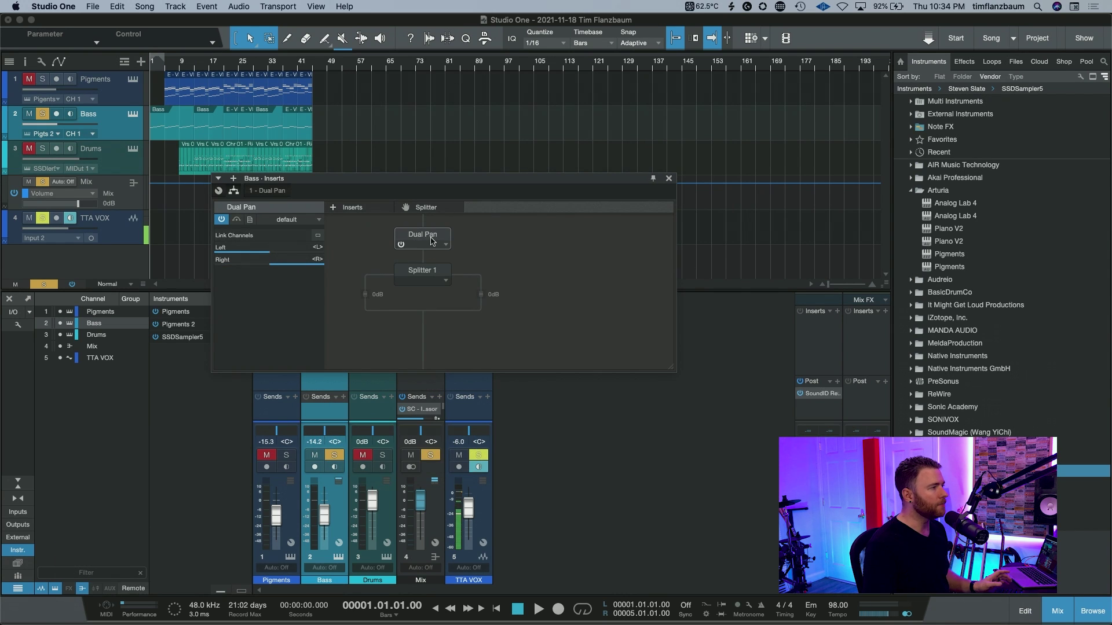
drag(431, 241, 364, 286)
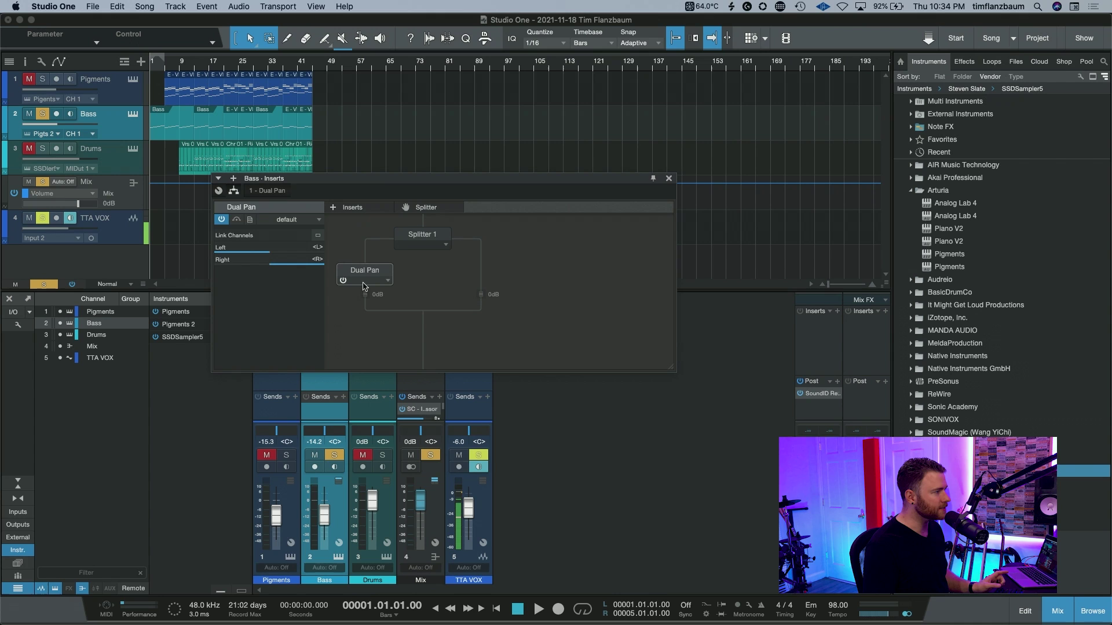
click(401, 248)
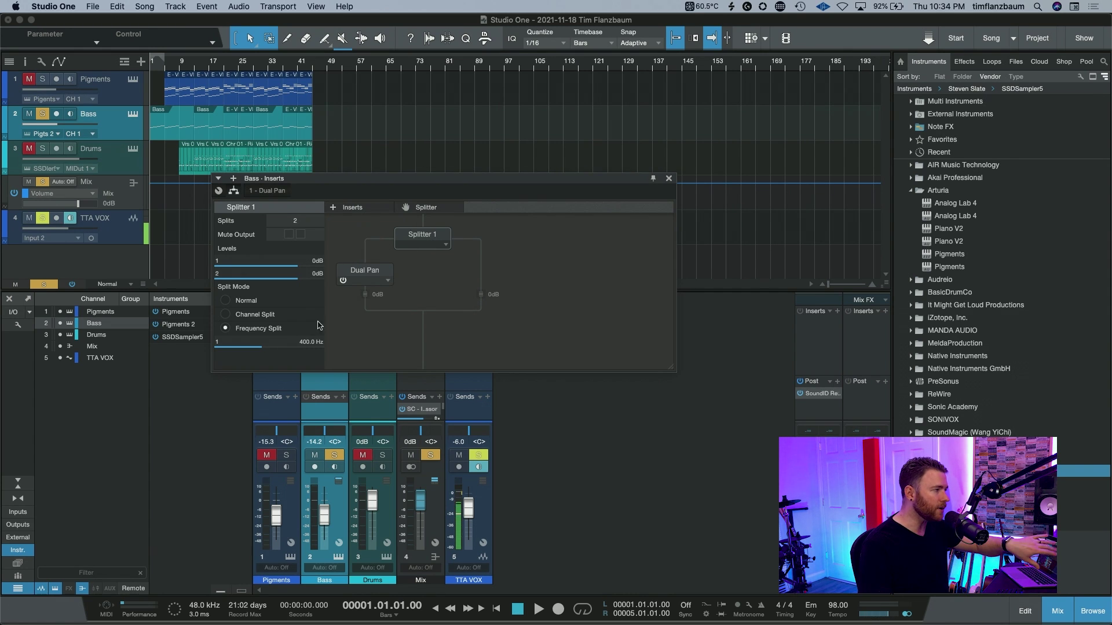
mouse_move(296, 347)
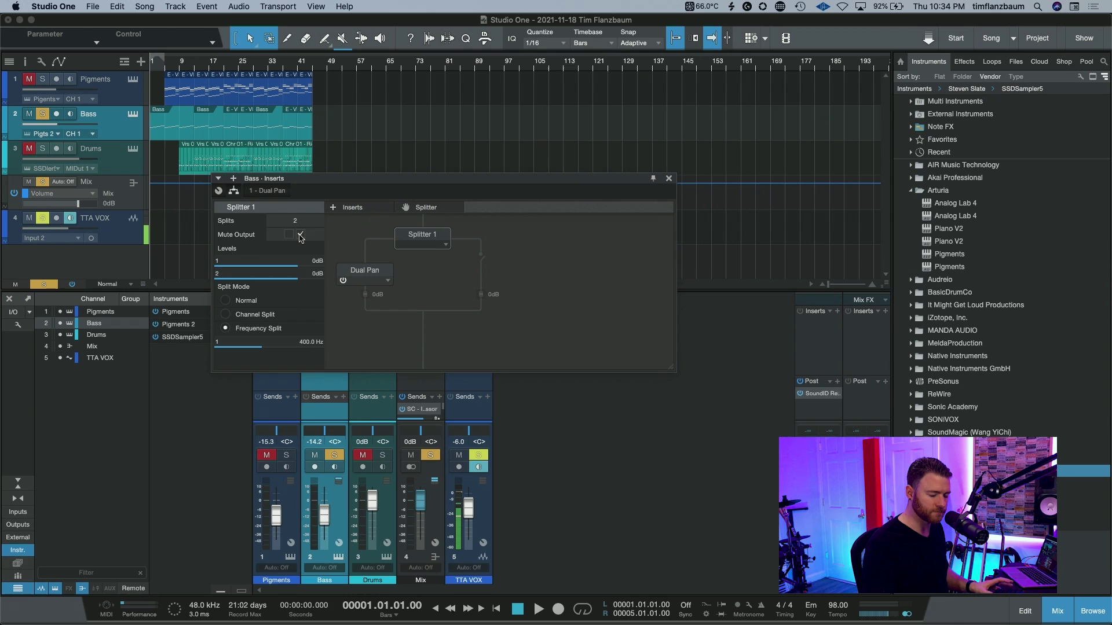
- Audition the split bass, turn off Mute Output, replay it, then open the Dual Pan editor
key(space)
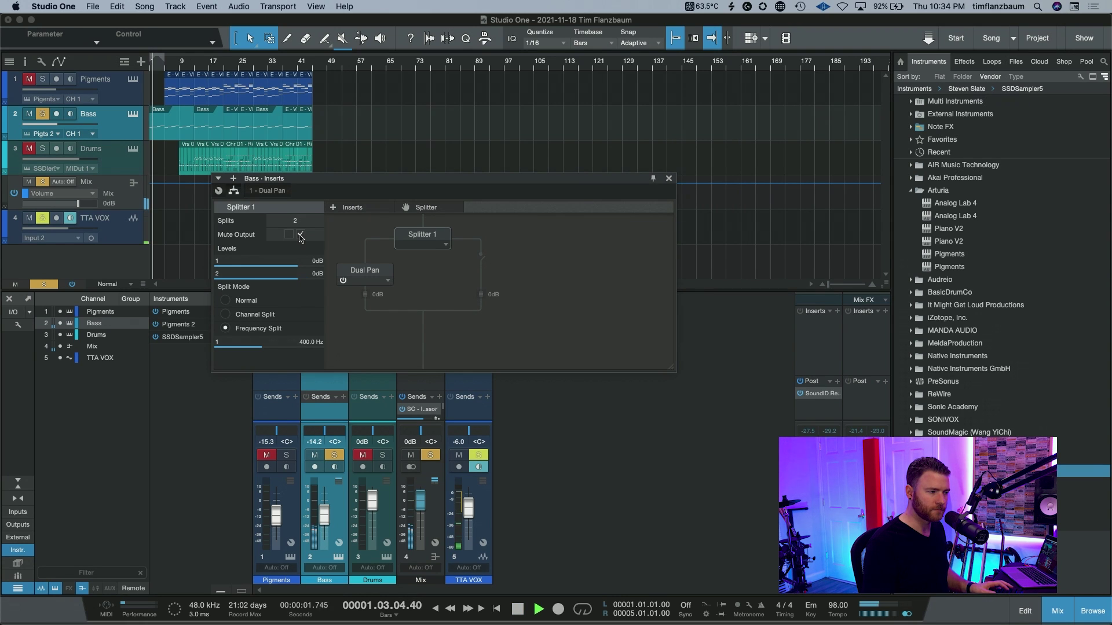
key(space)
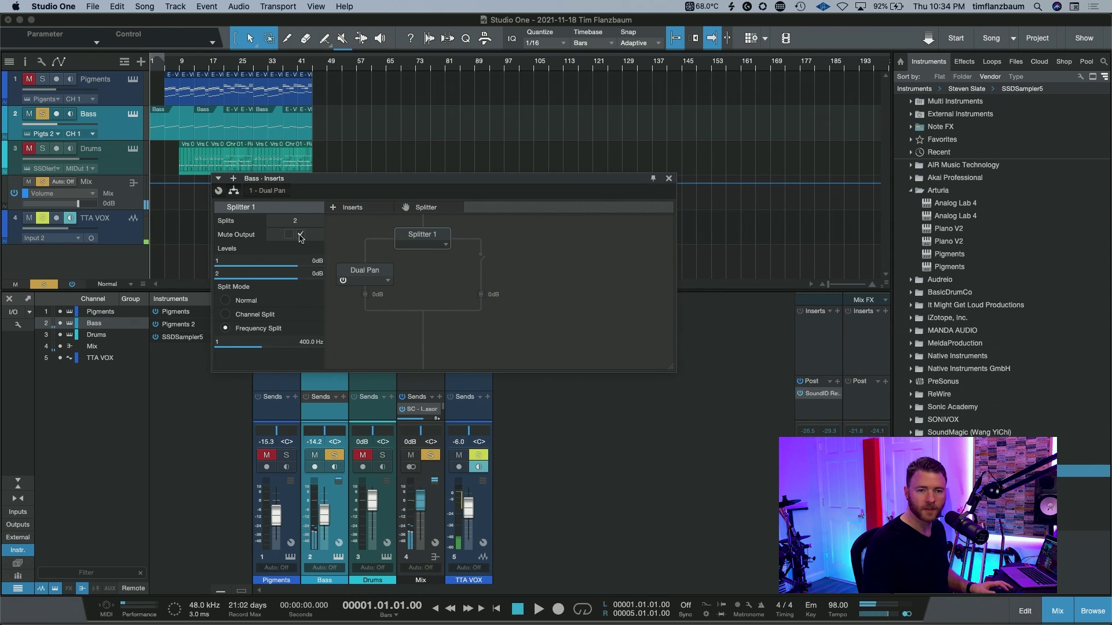
click(300, 235)
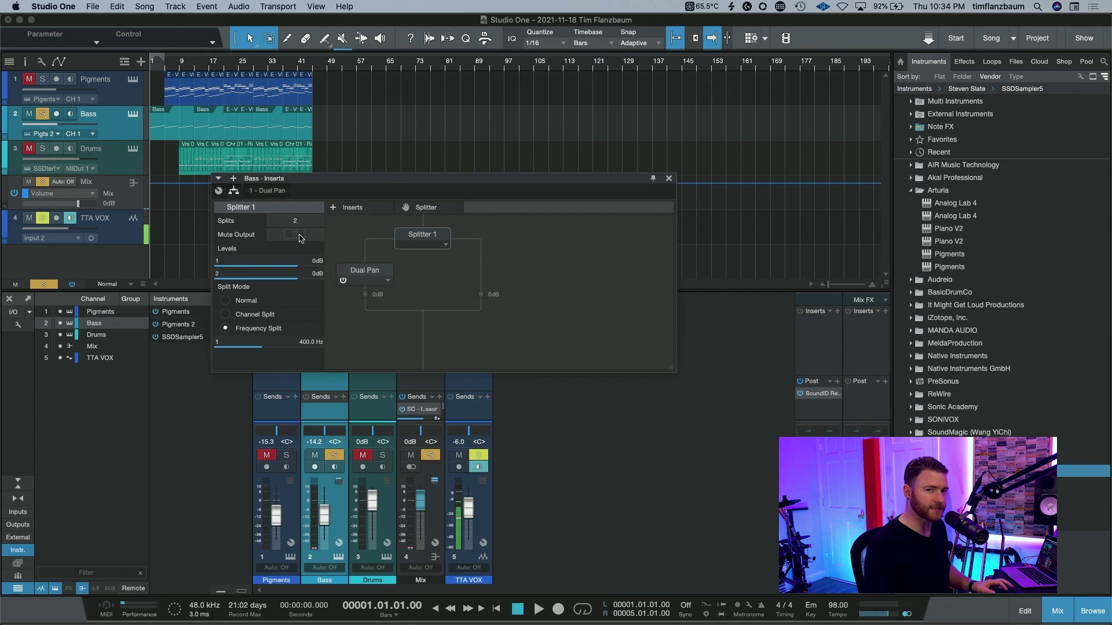
key(space)
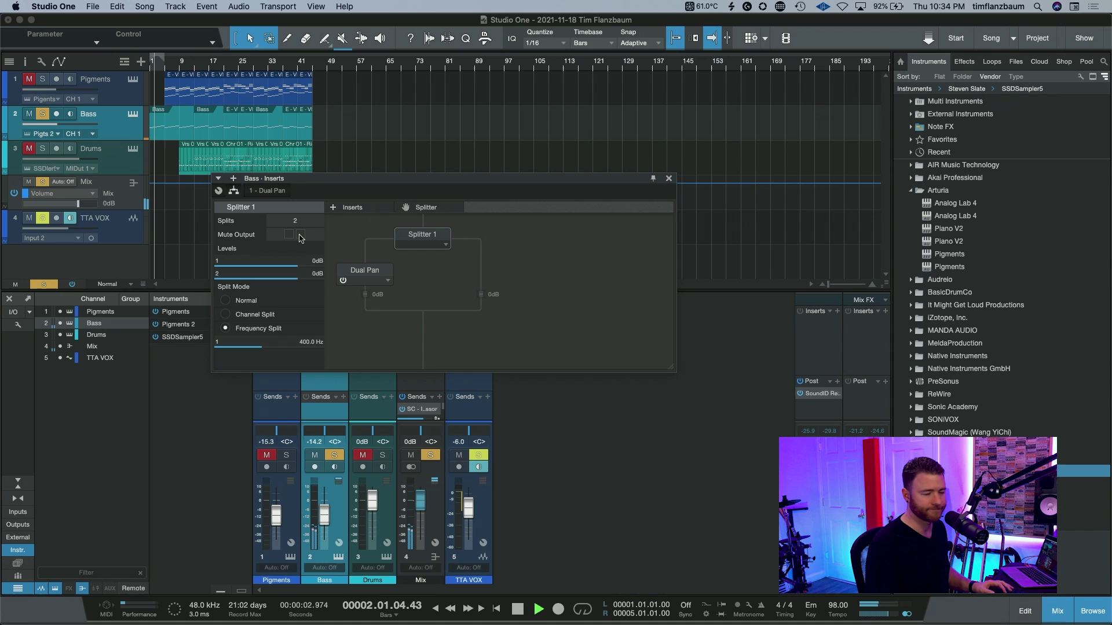
key(space)
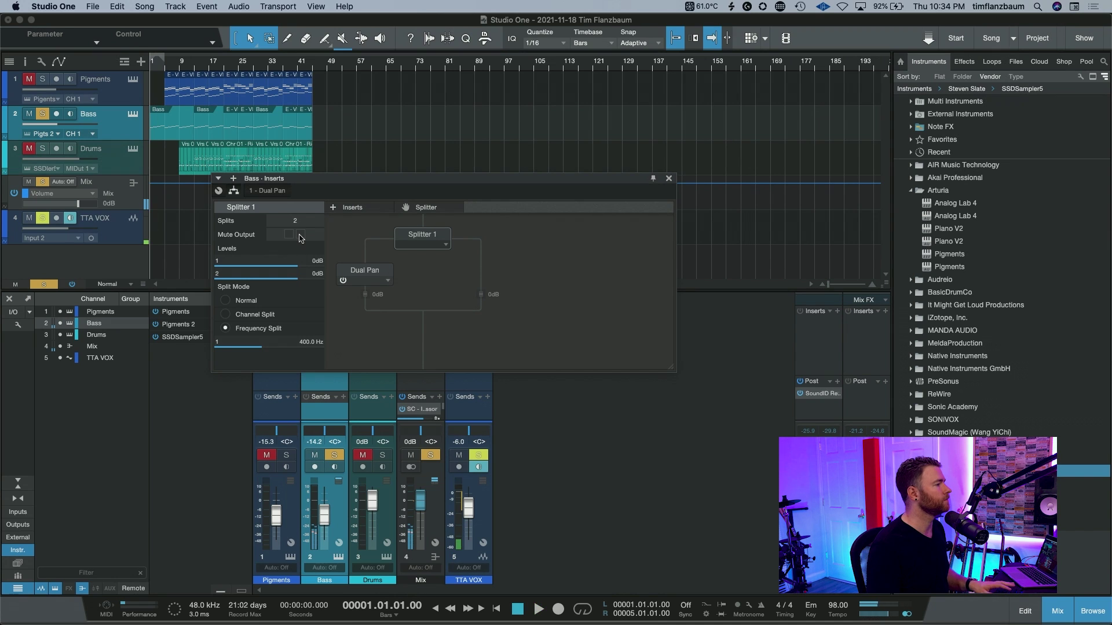
double_click(364, 272)
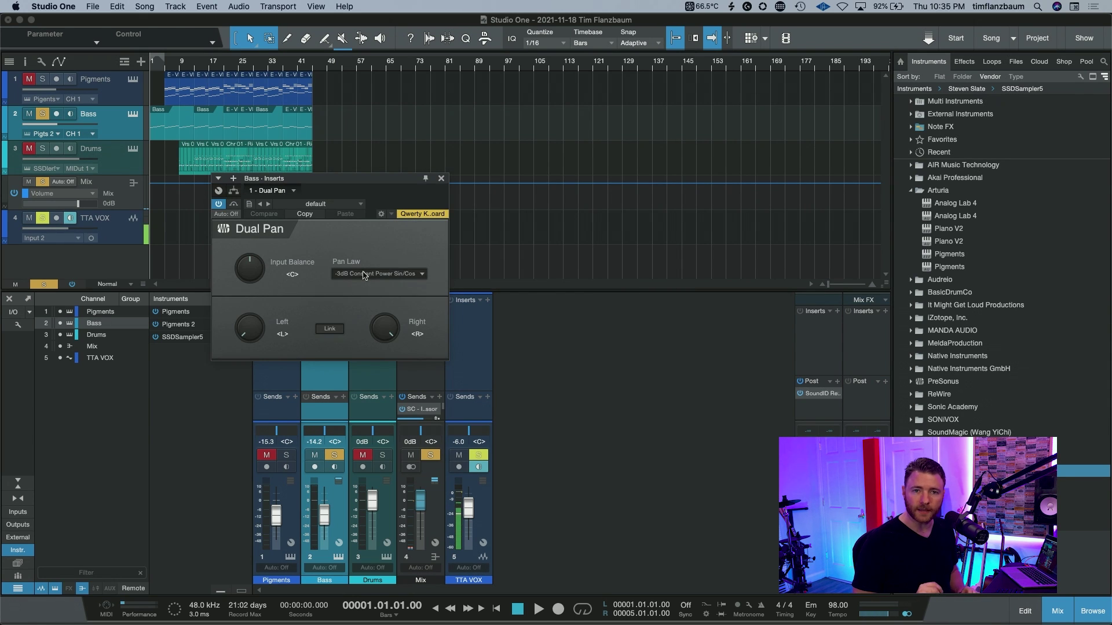
- Link the Dual Pan channels, set Width to 0%, and play the mono low-end bass
click(330, 329)
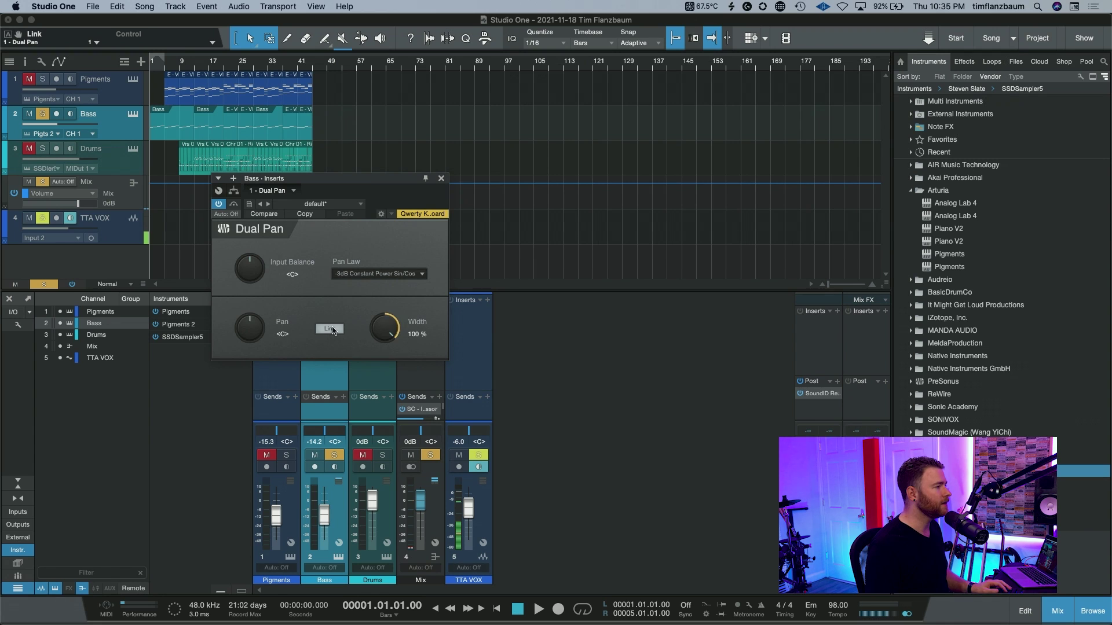
click(415, 336)
text(0)
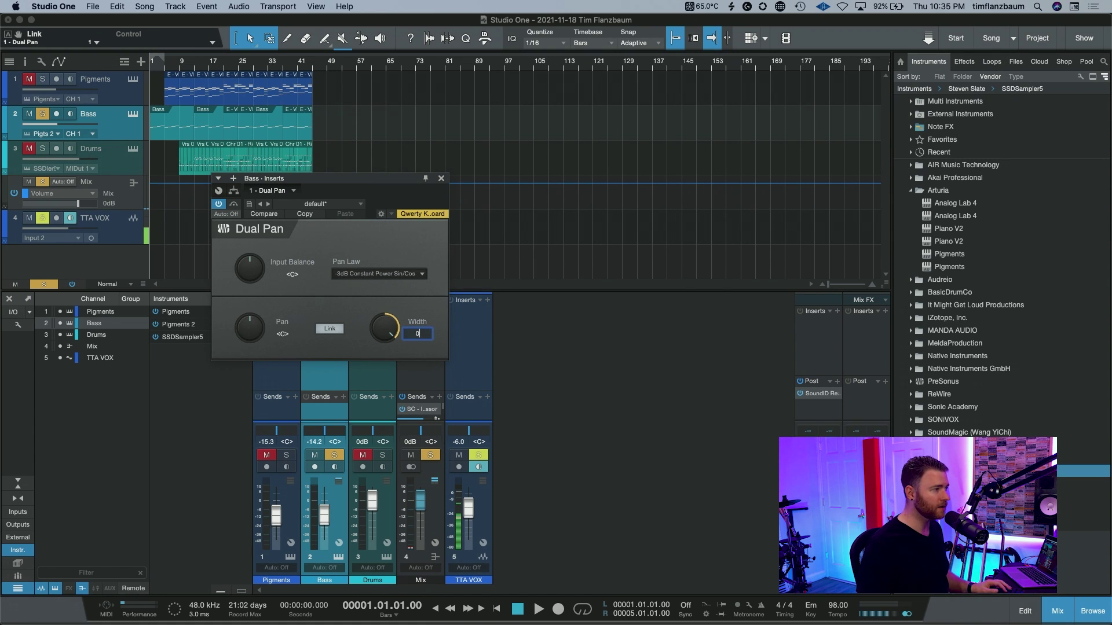
key(Return)
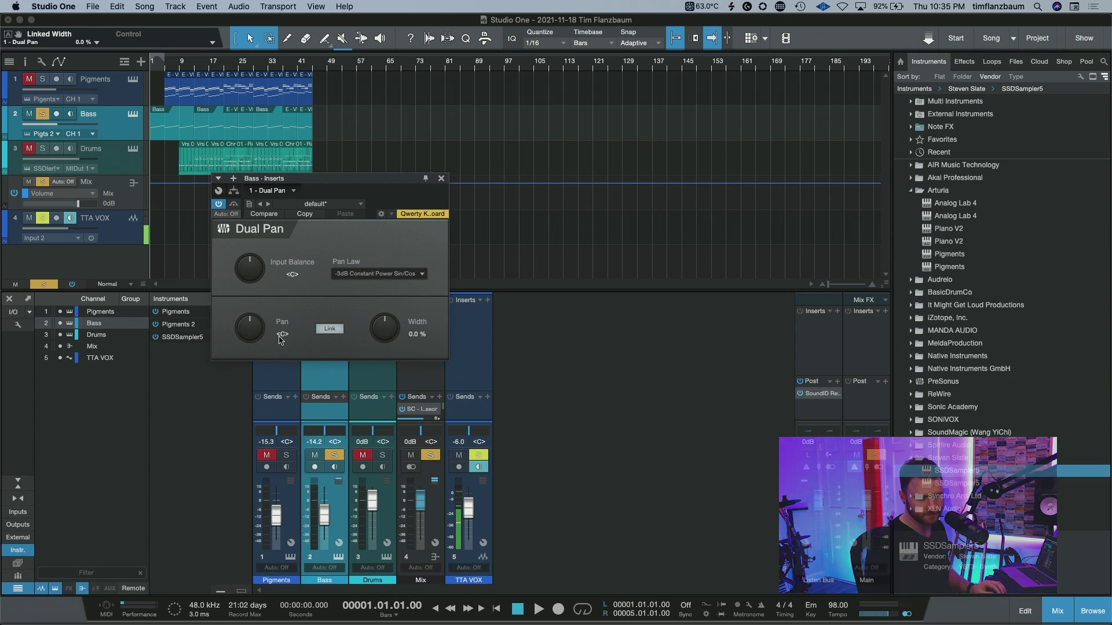
key(space)
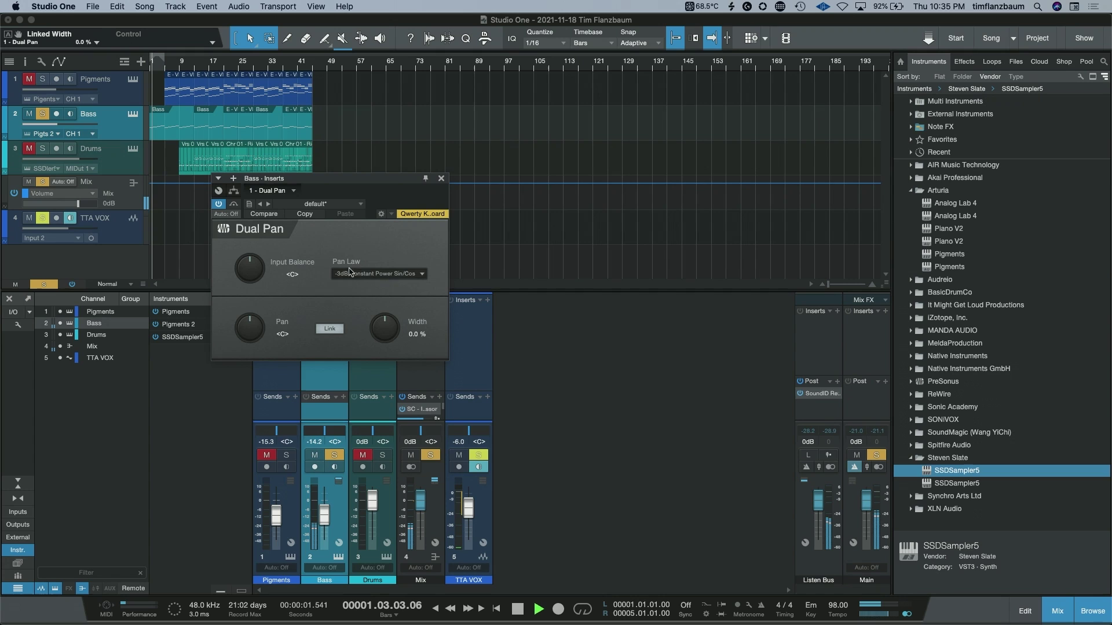
- In the splitter routing view, toggle the Dual Pan off and on to compare, then stop playback
click(233, 190)
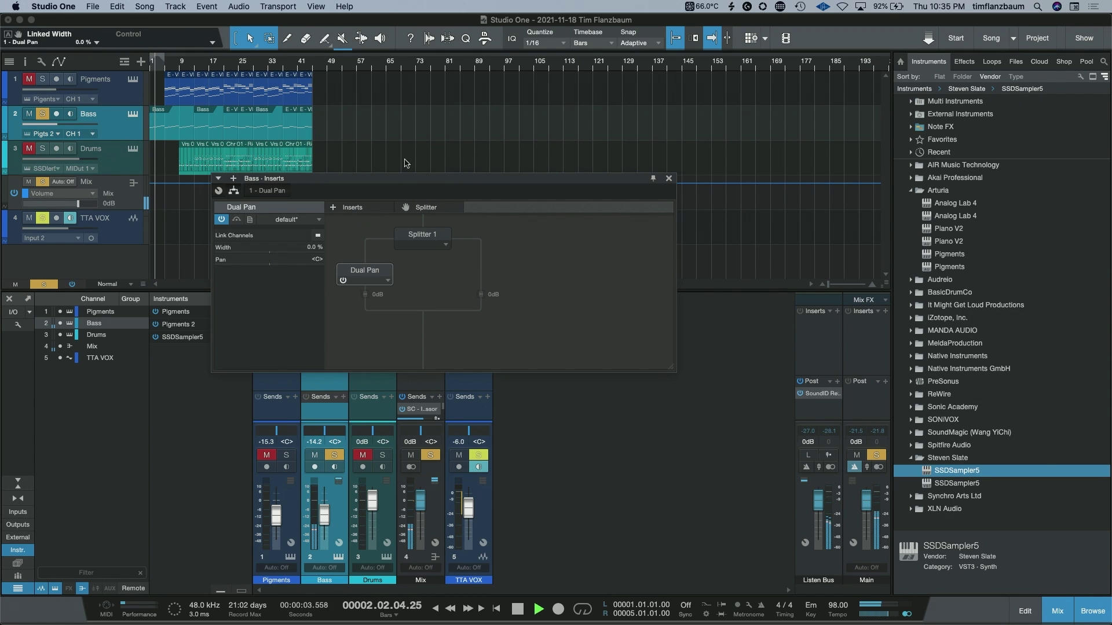
click(426, 237)
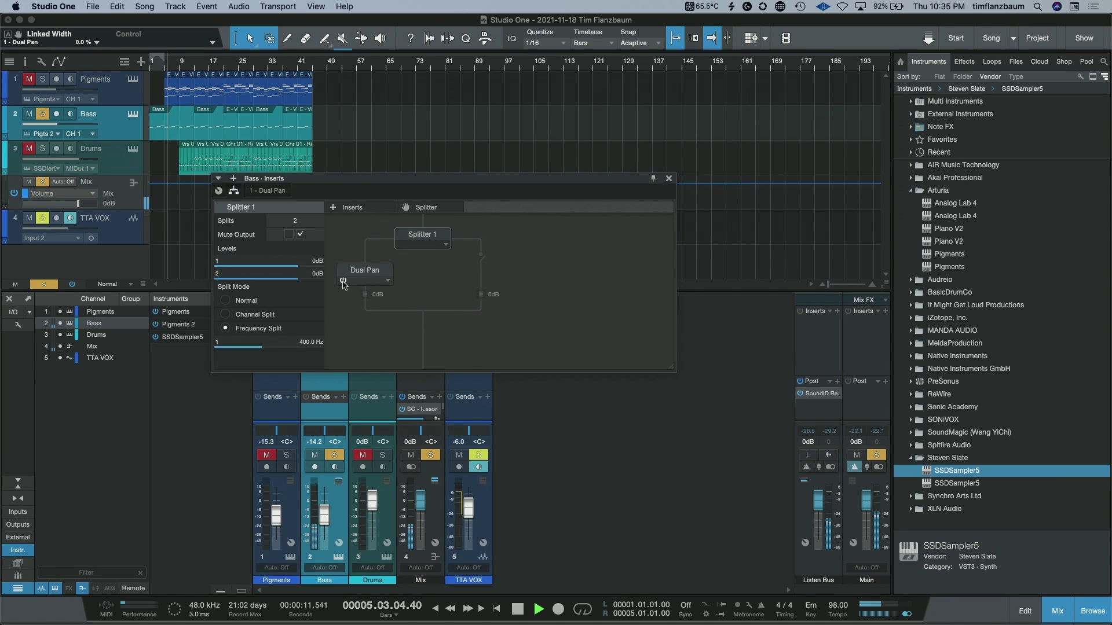
click(343, 282)
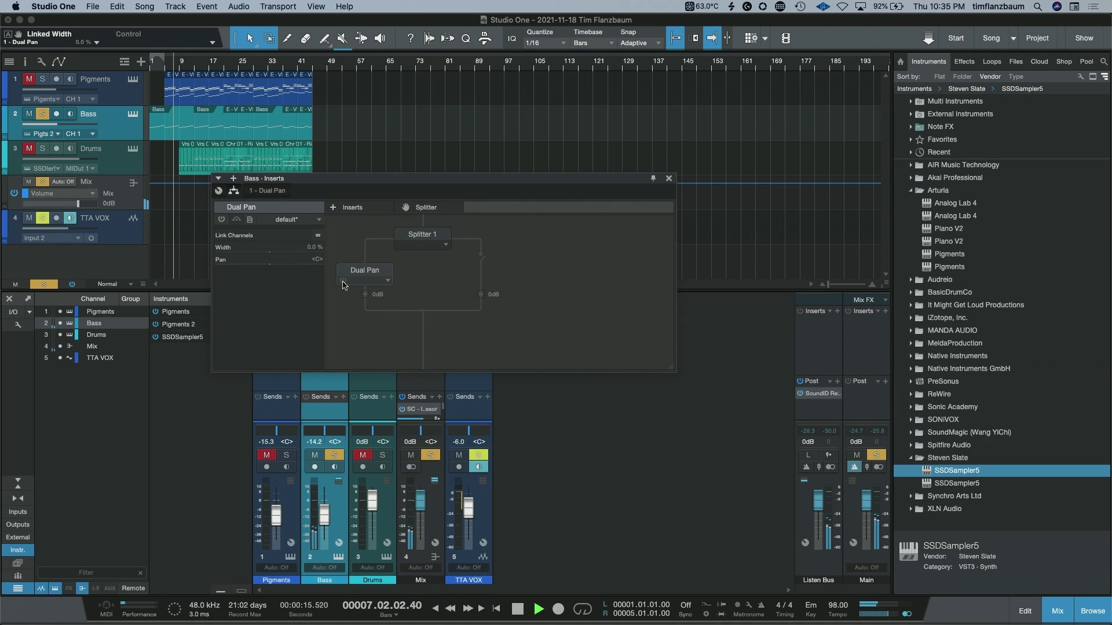
click(343, 282)
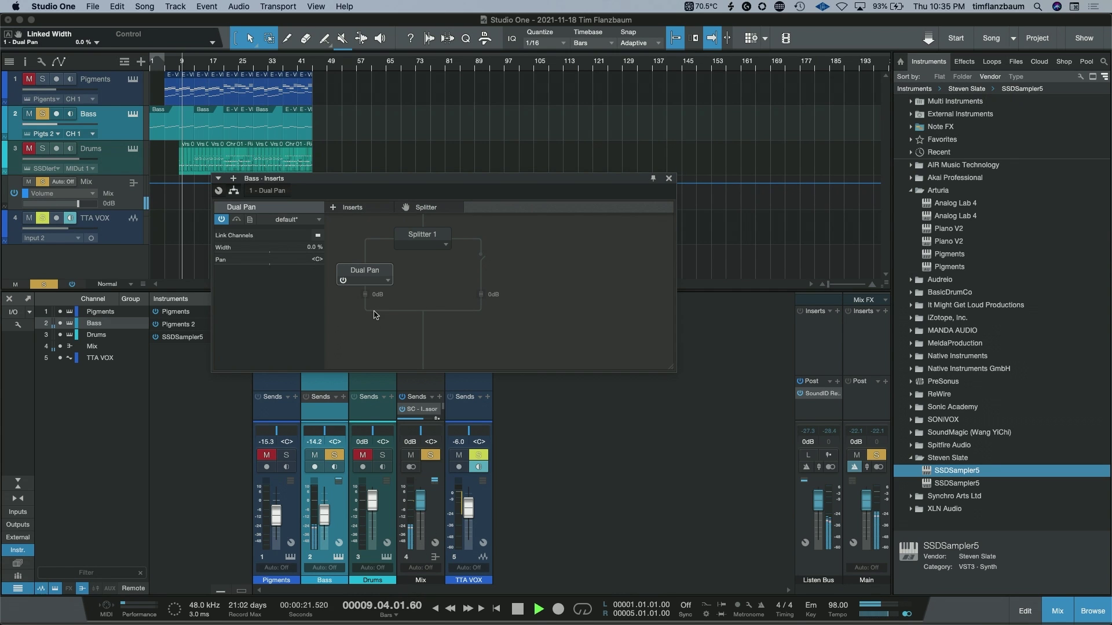
key(space)
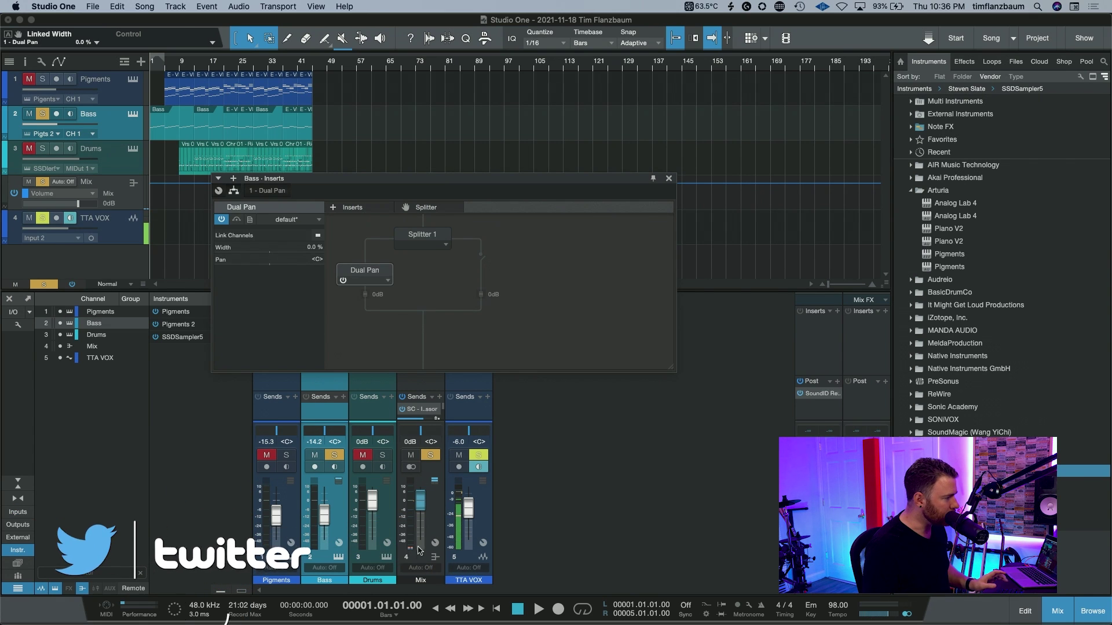
- Bypass the low-band Dual Pan and reselect the Splitter 1 node
click(342, 280)
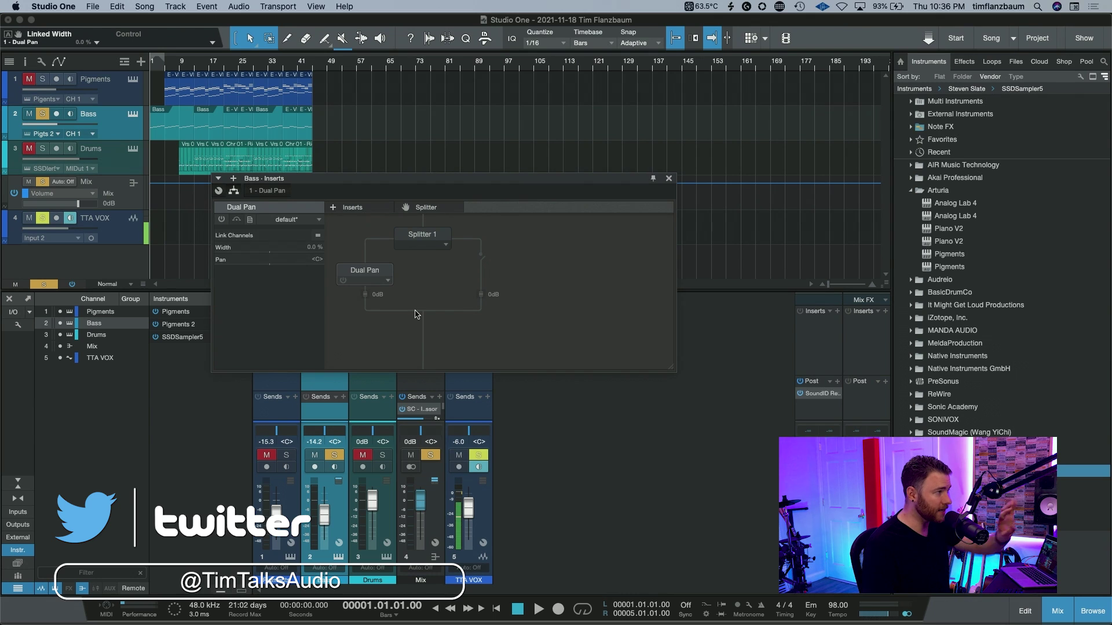
click(424, 237)
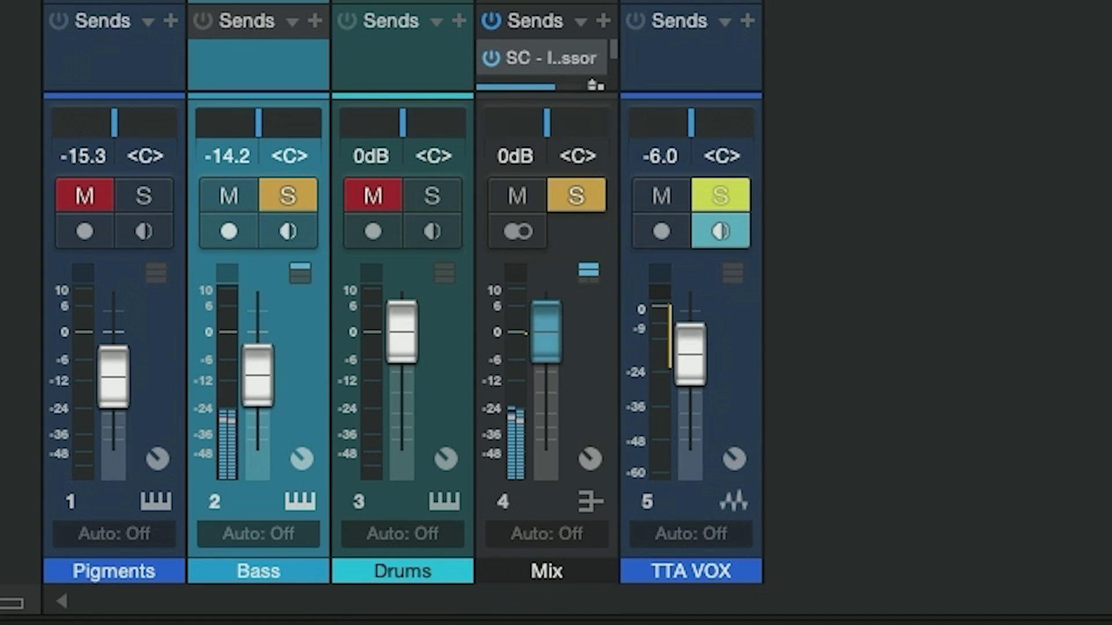
- Power the Bass's low-band Dual Pan back on, keeping its 0.0% width
click(259, 122)
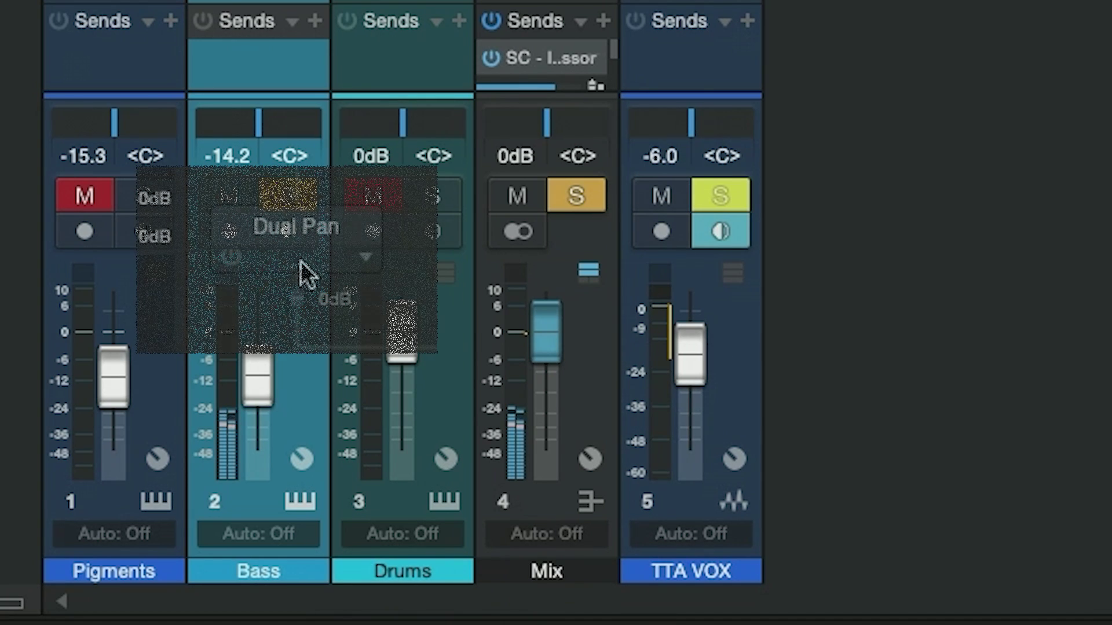
click(230, 257)
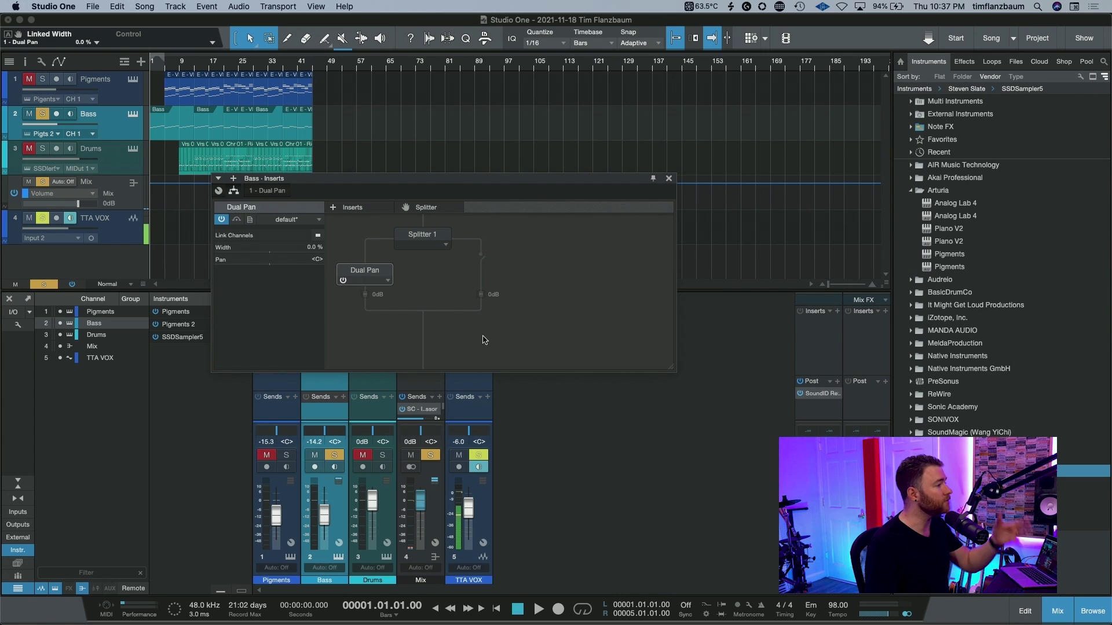
- Insert a Splitter on the Mix bus and place the bx_townhouse compressor after it
key(super+w)
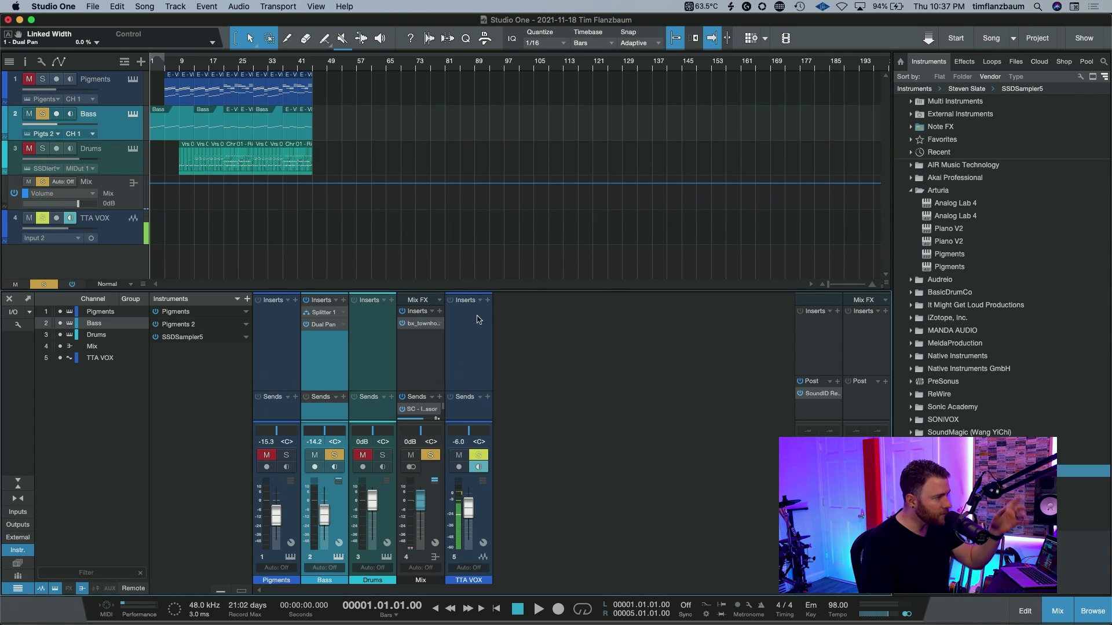
click(440, 312)
key(Escape)
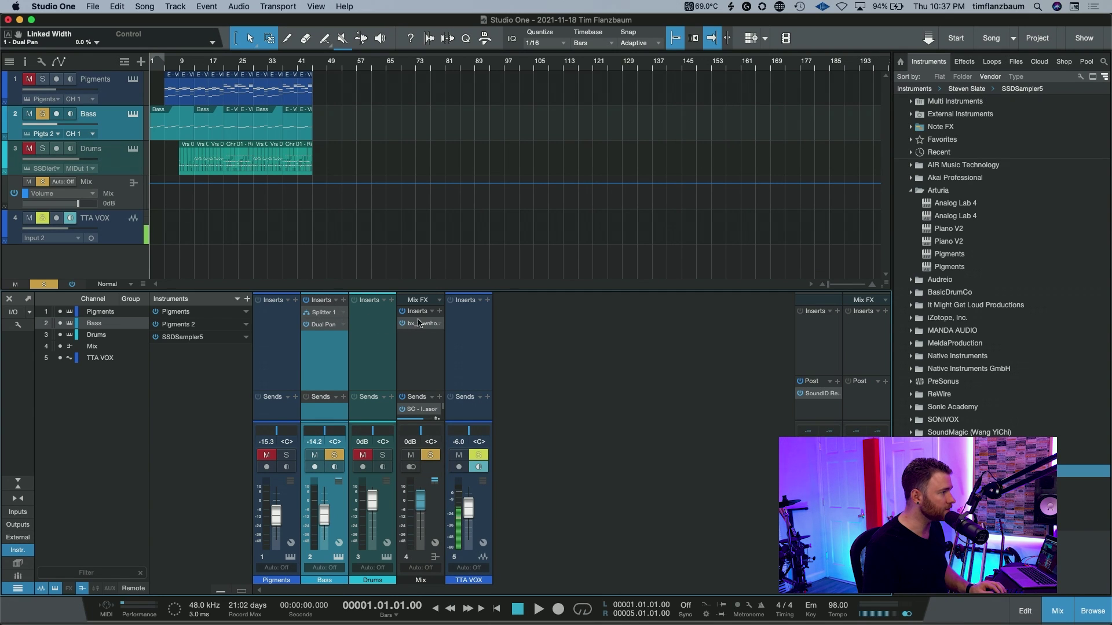
click(439, 312)
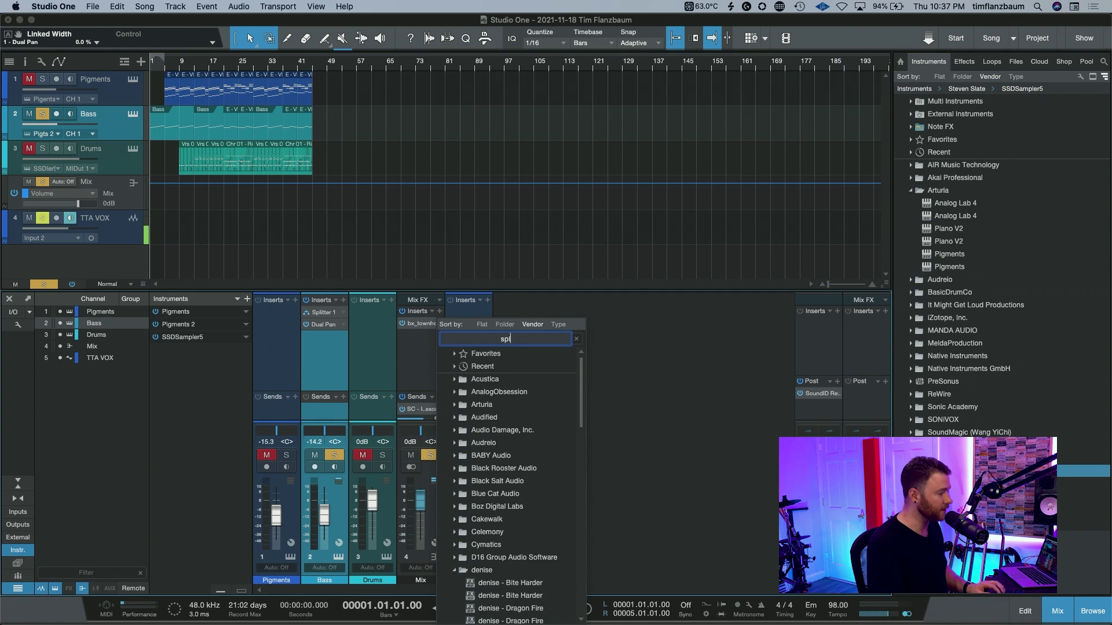
key(Return)
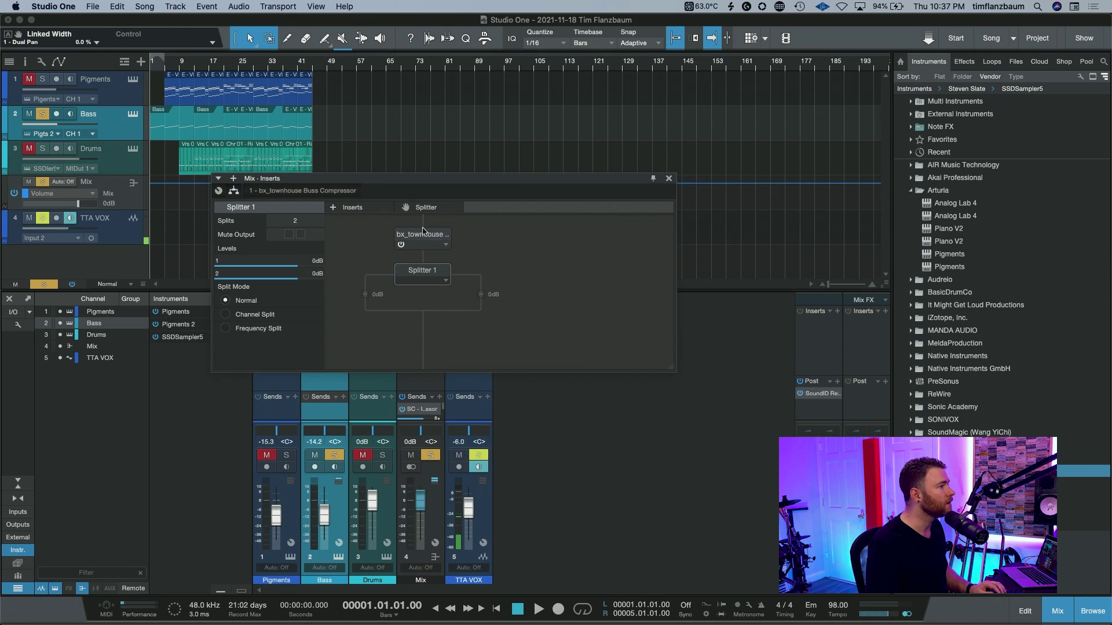
drag(423, 231, 428, 357)
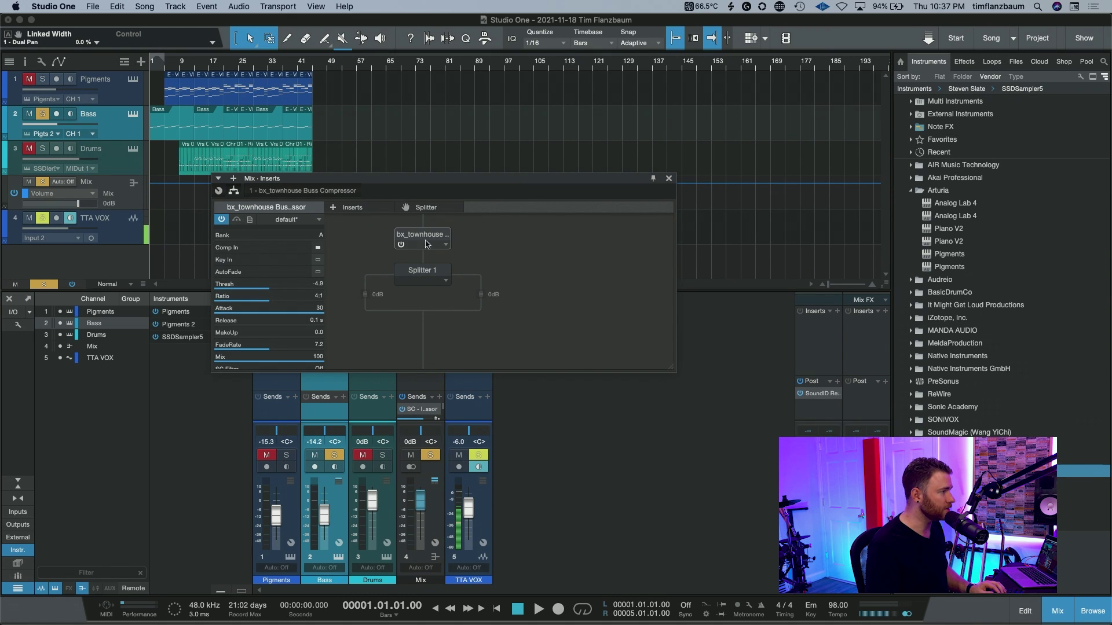
drag(426, 243, 426, 339)
drag(421, 248, 421, 328)
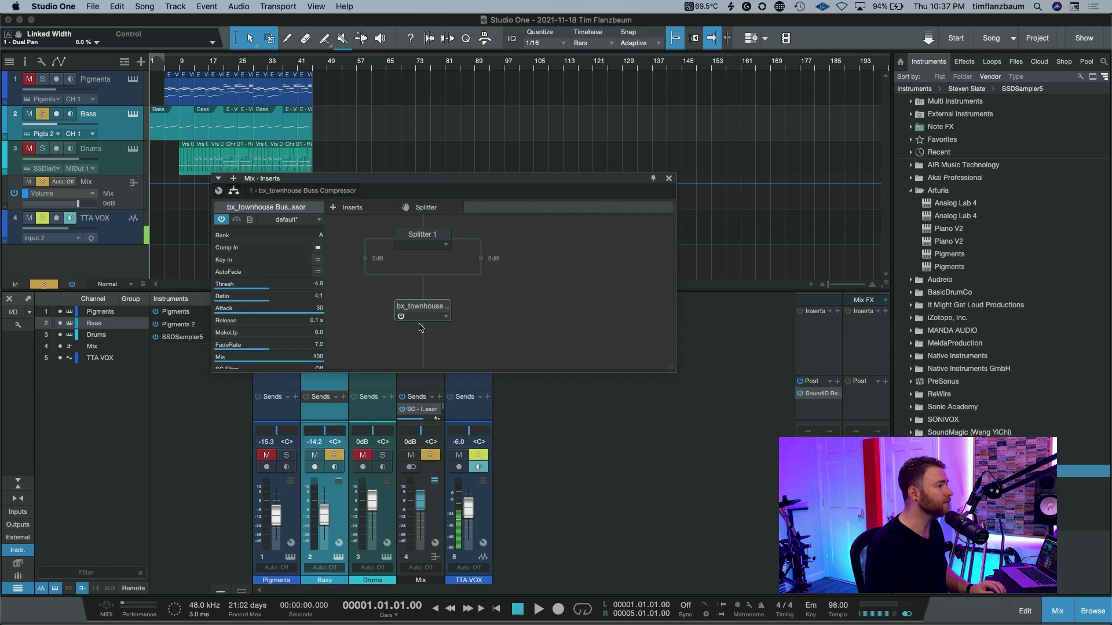
- Set Splitter 1 to Frequency Split with a 200 Hz crossover
click(425, 240)
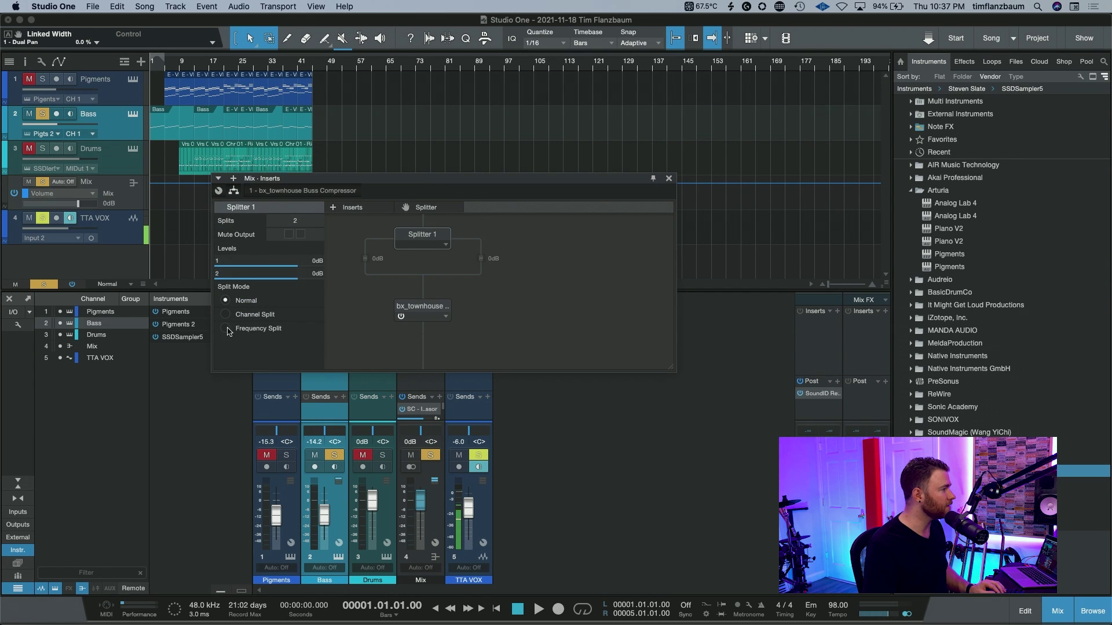
click(228, 329)
click(301, 341)
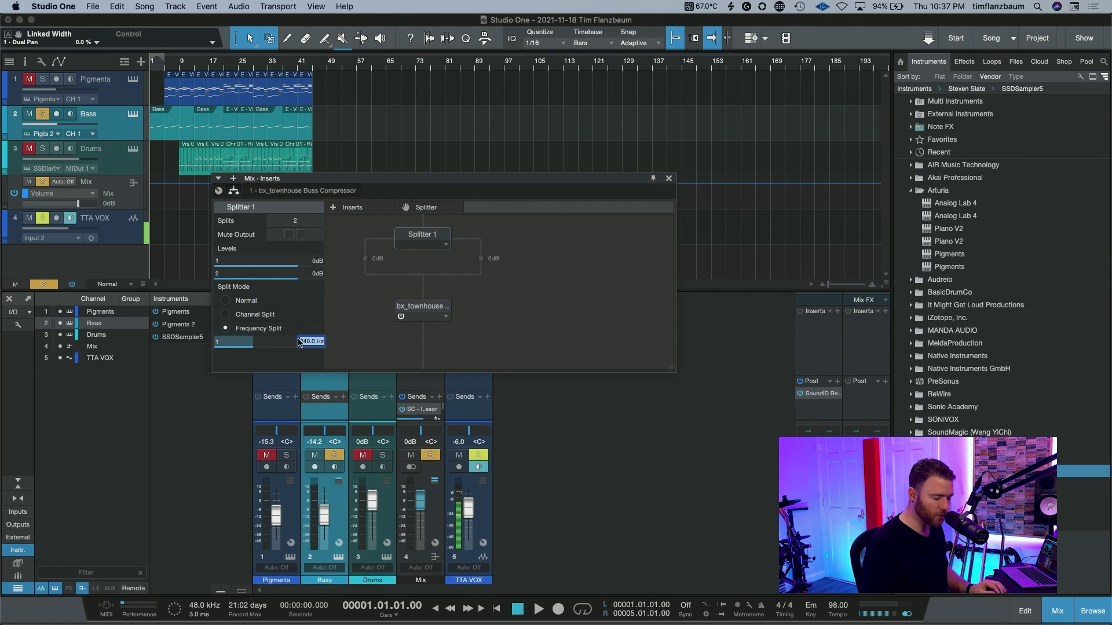
text(200)
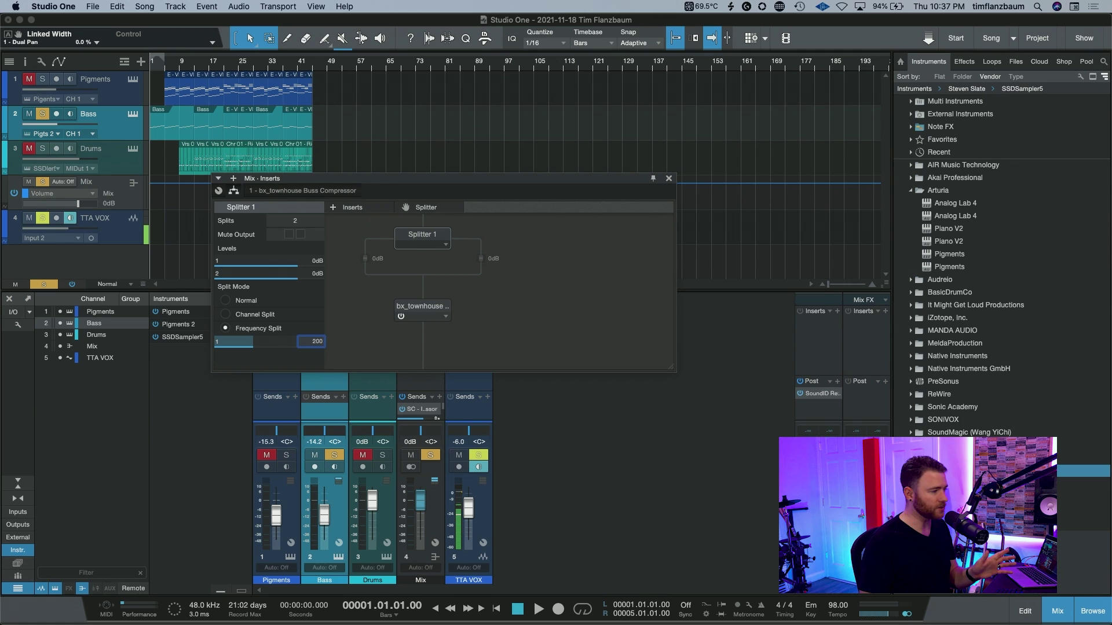
key(Return)
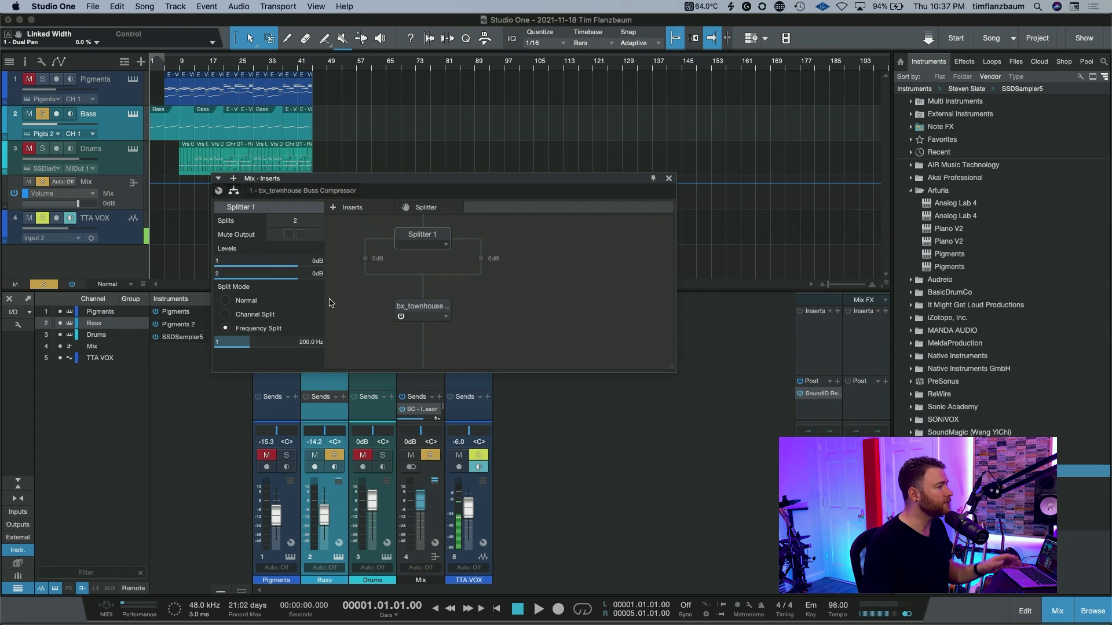
- Add Dual Pan to the Mix splitter's low branch and link its channels for 0.0% width
click(379, 208)
text(dual)
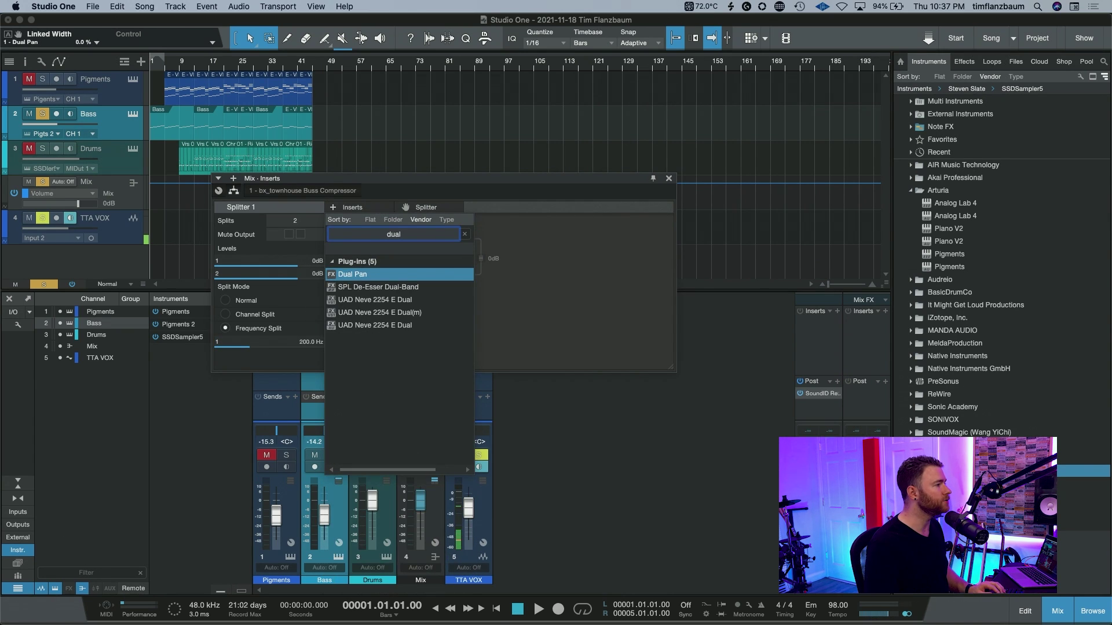
key(Return)
drag(436, 338, 364, 250)
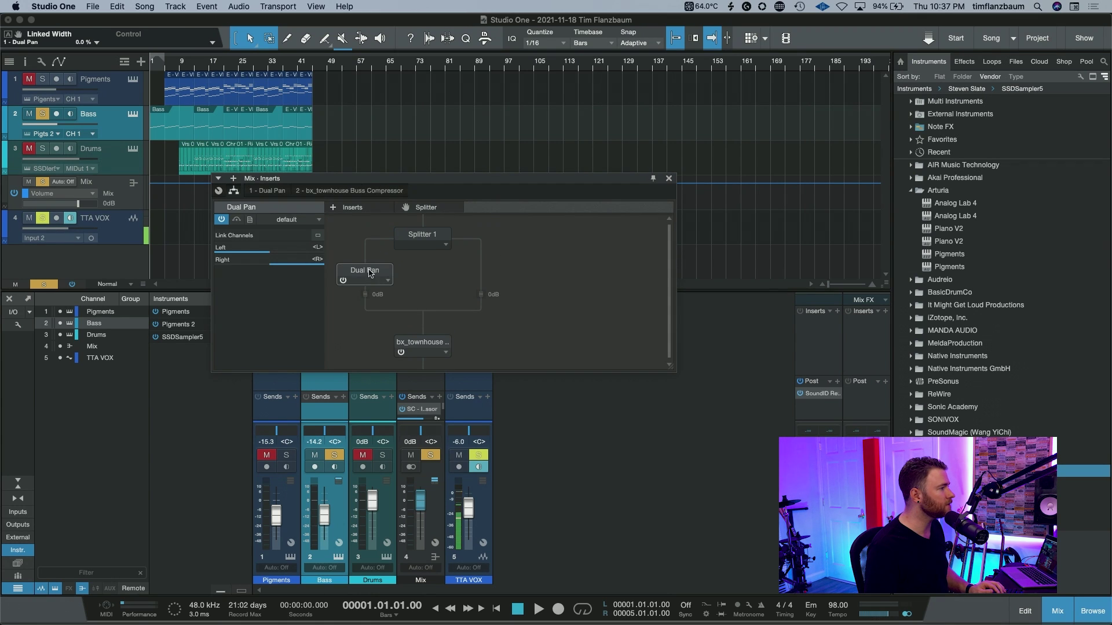
double_click(369, 274)
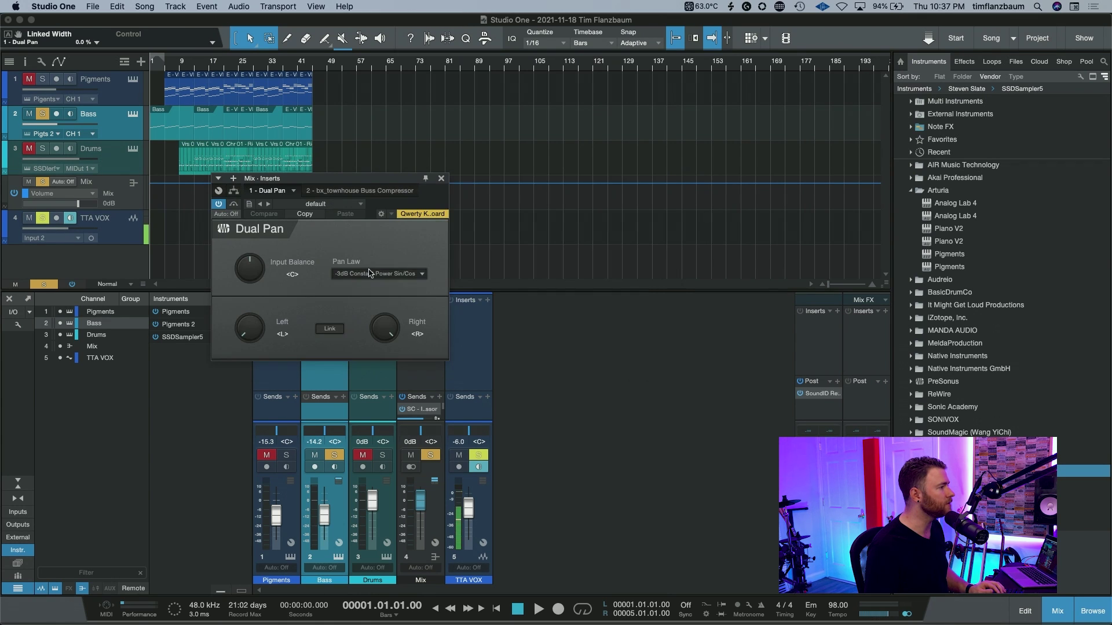
click(329, 329)
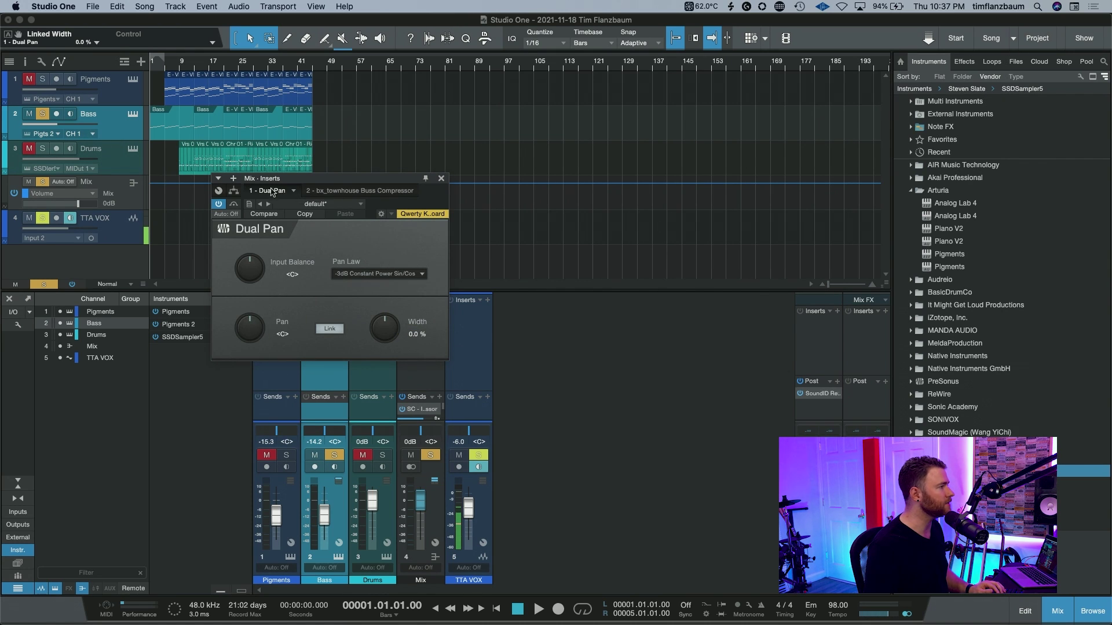
click(233, 191)
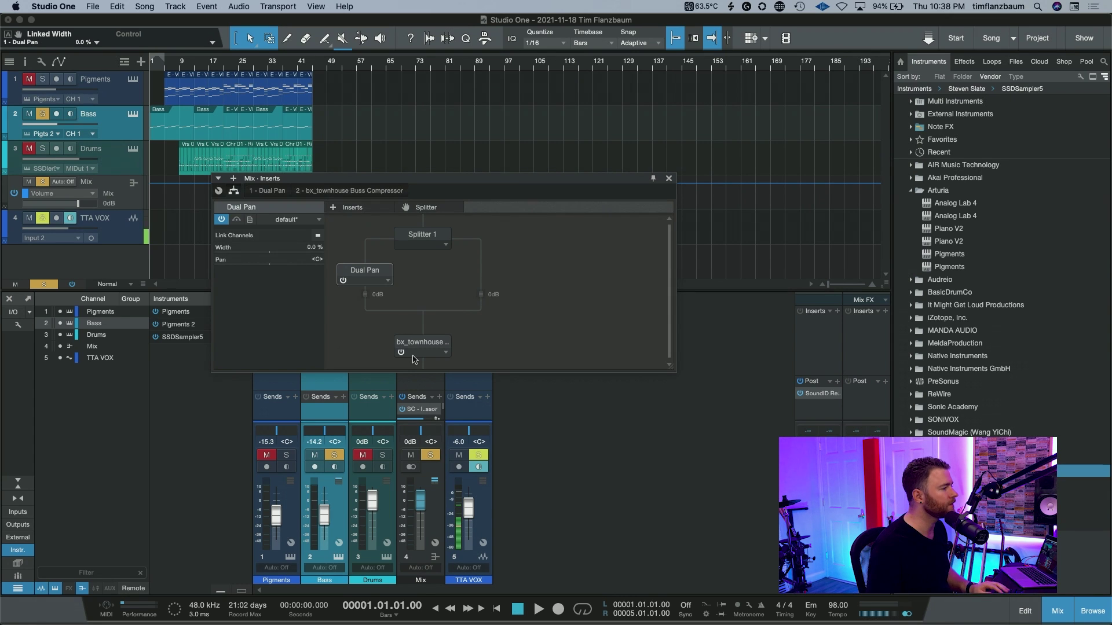
- Unsolo the Mix bus, compare Splitter 1 and Dual Pan settings during playback, then stop
click(427, 458)
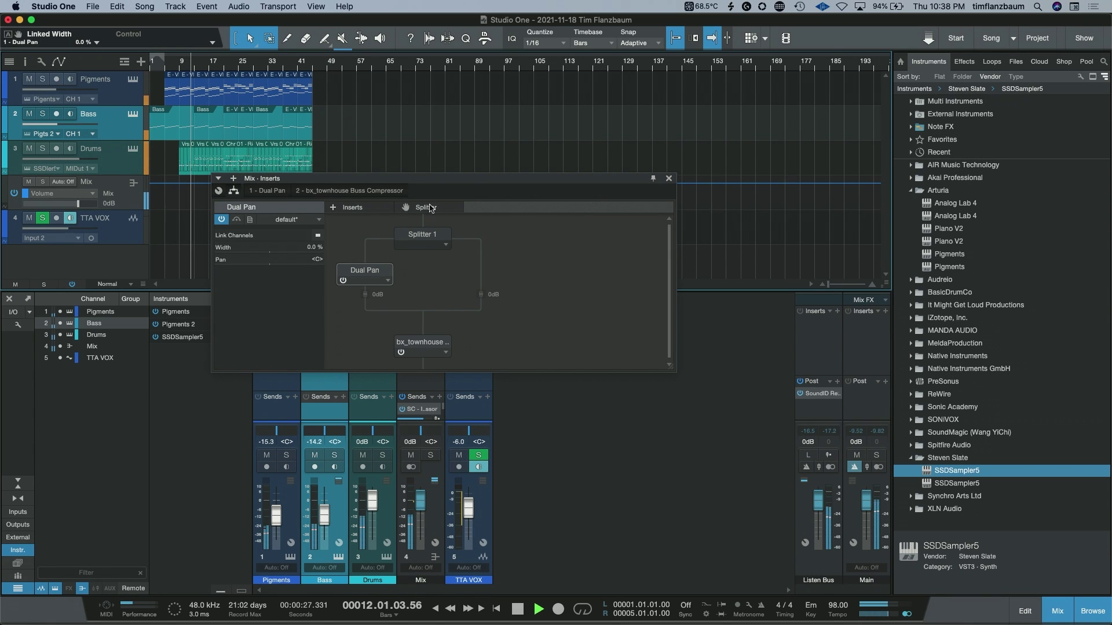
click(421, 235)
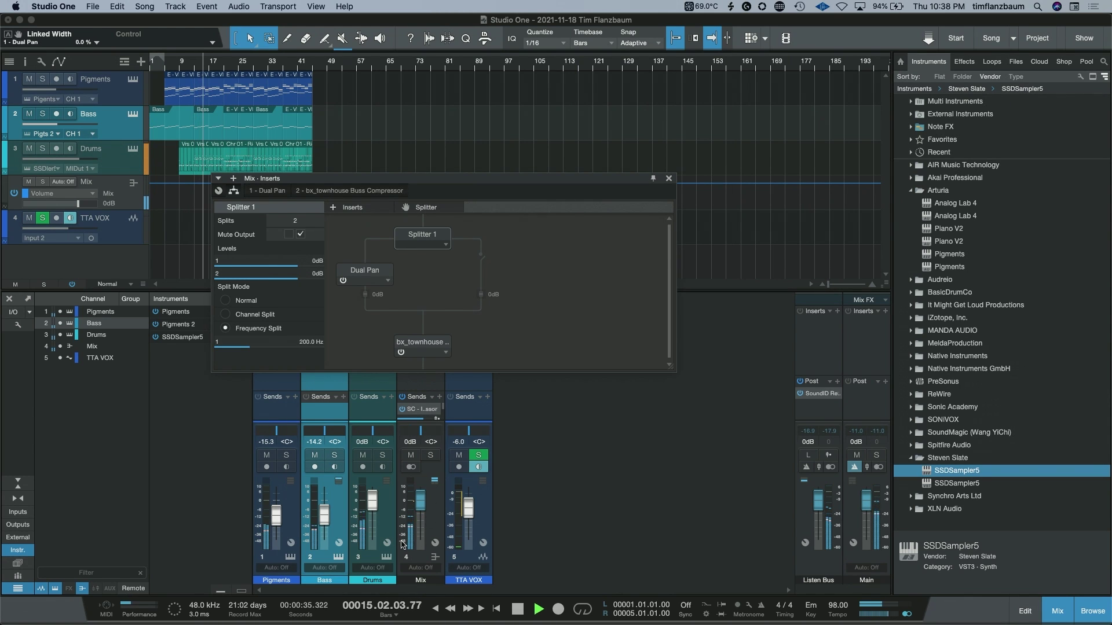
click(344, 283)
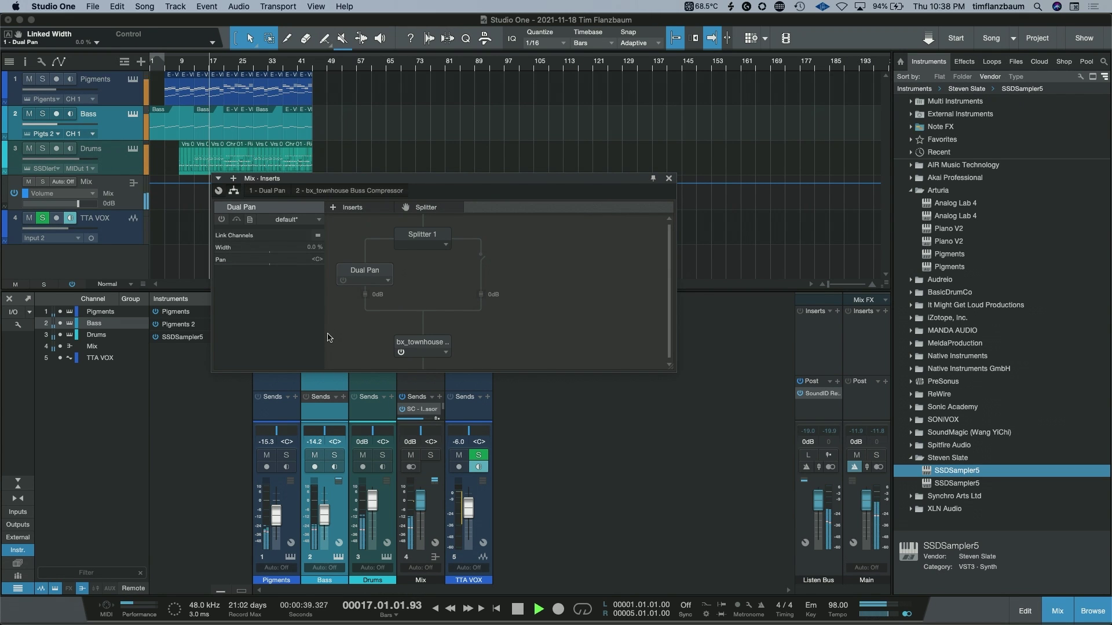
key(space)
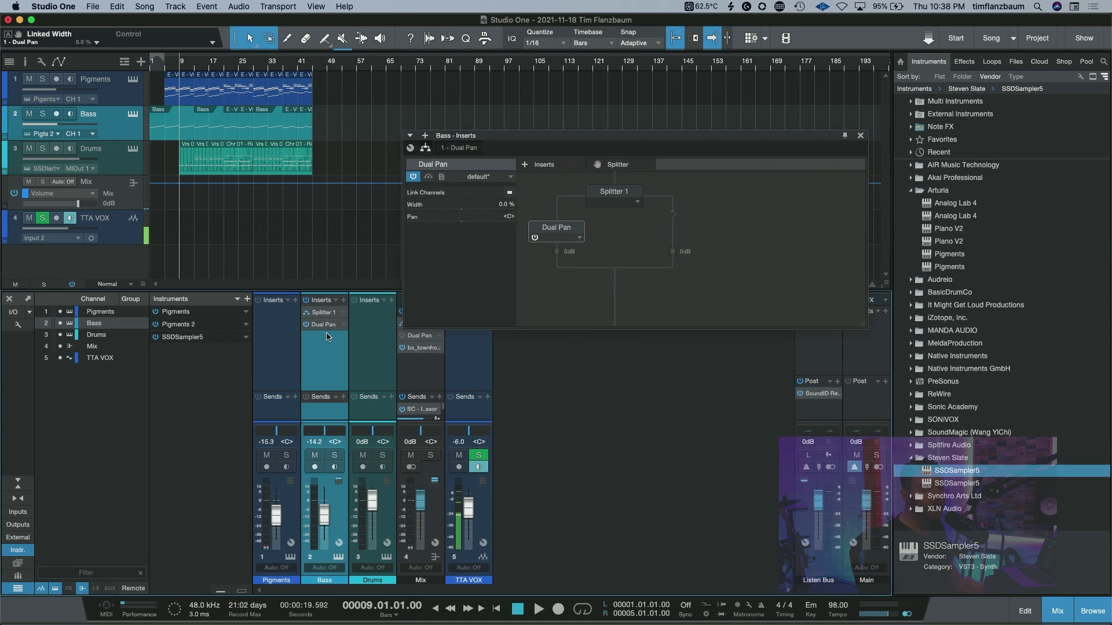
- Clear the Bass channel's insert chain, then display the Mix bus inserts
click(335, 298)
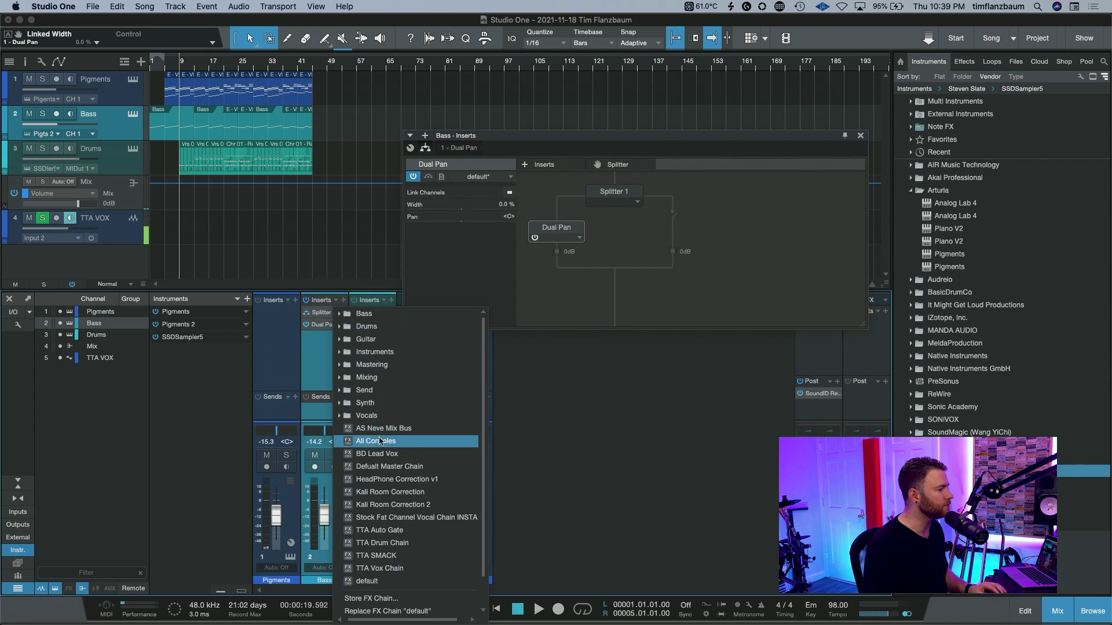
click(397, 609)
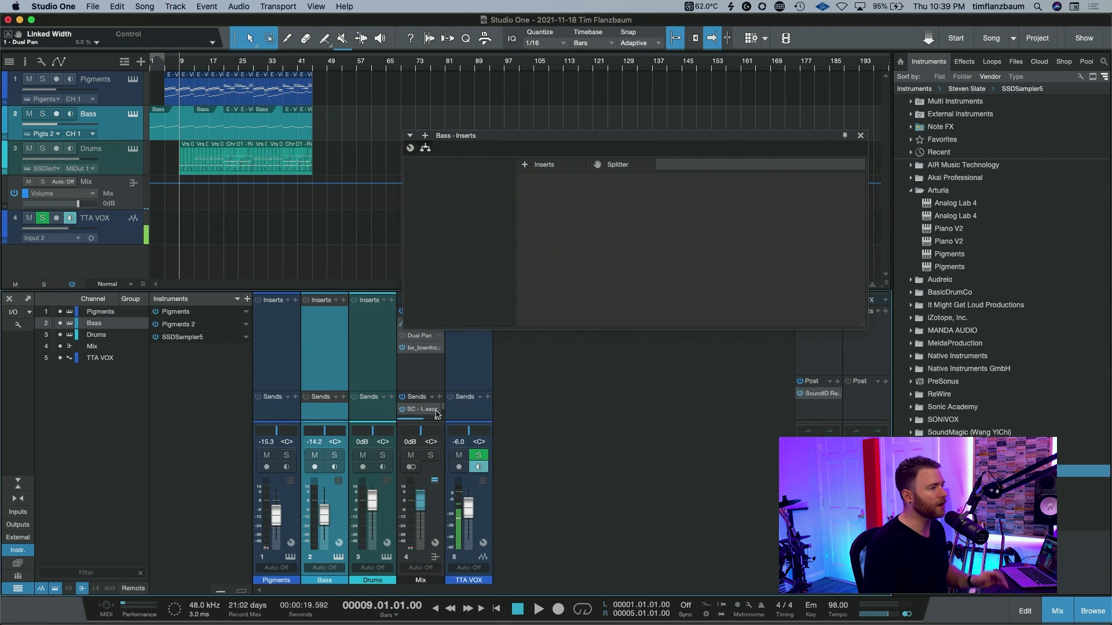
drag(515, 137, 347, 125)
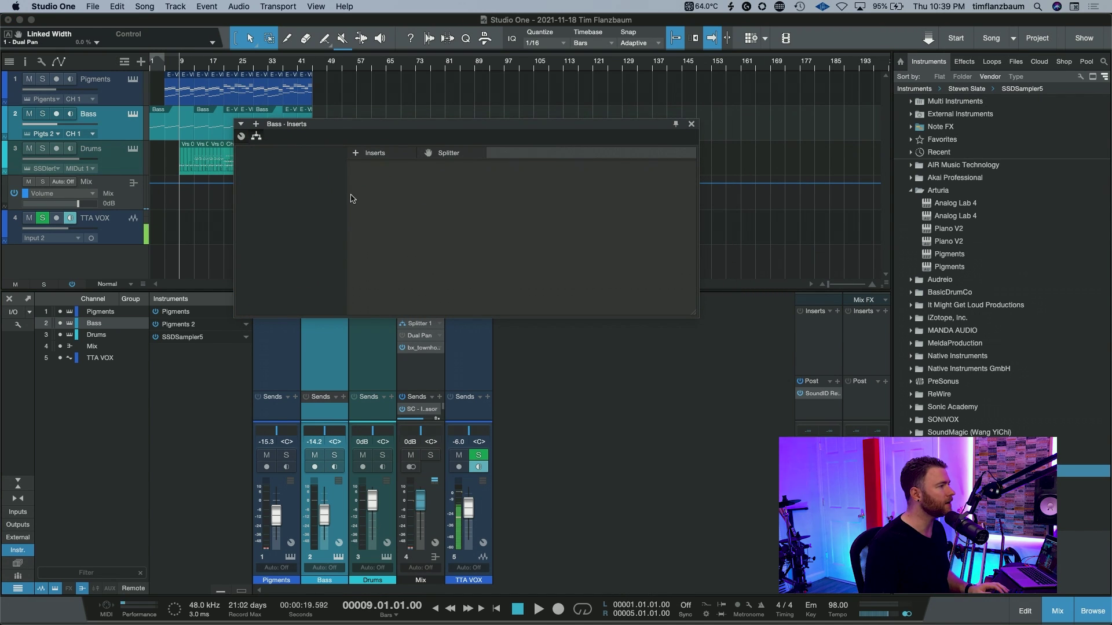
click(422, 371)
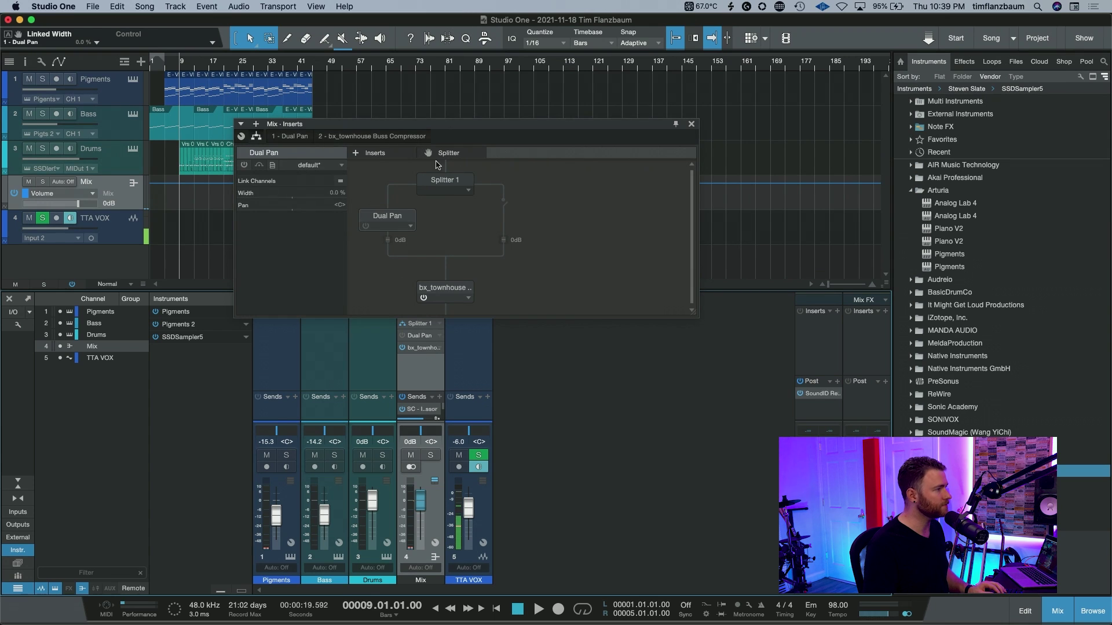
- During playback, enable the Mix bus Dual Pan and uncheck Splitter 1's Mute Output, then stop
key(space)
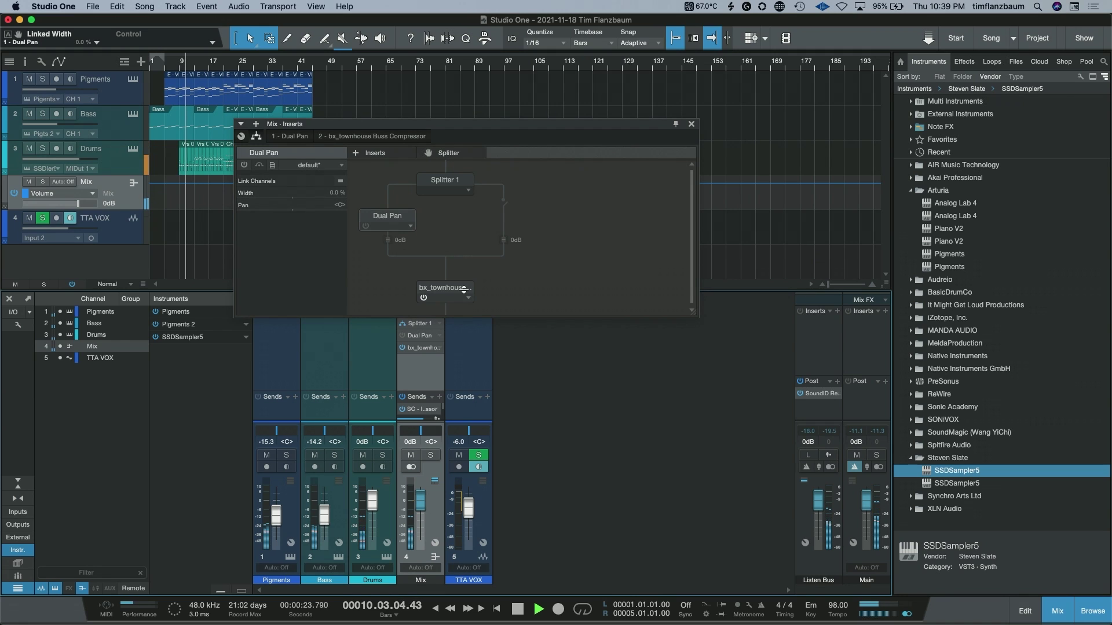
click(365, 226)
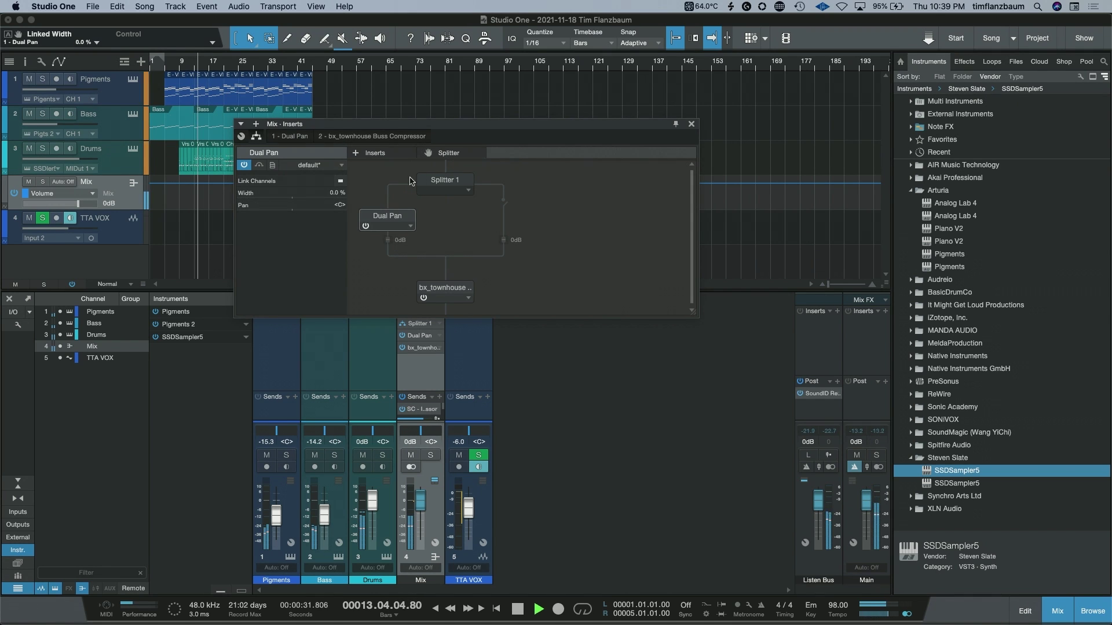
click(454, 184)
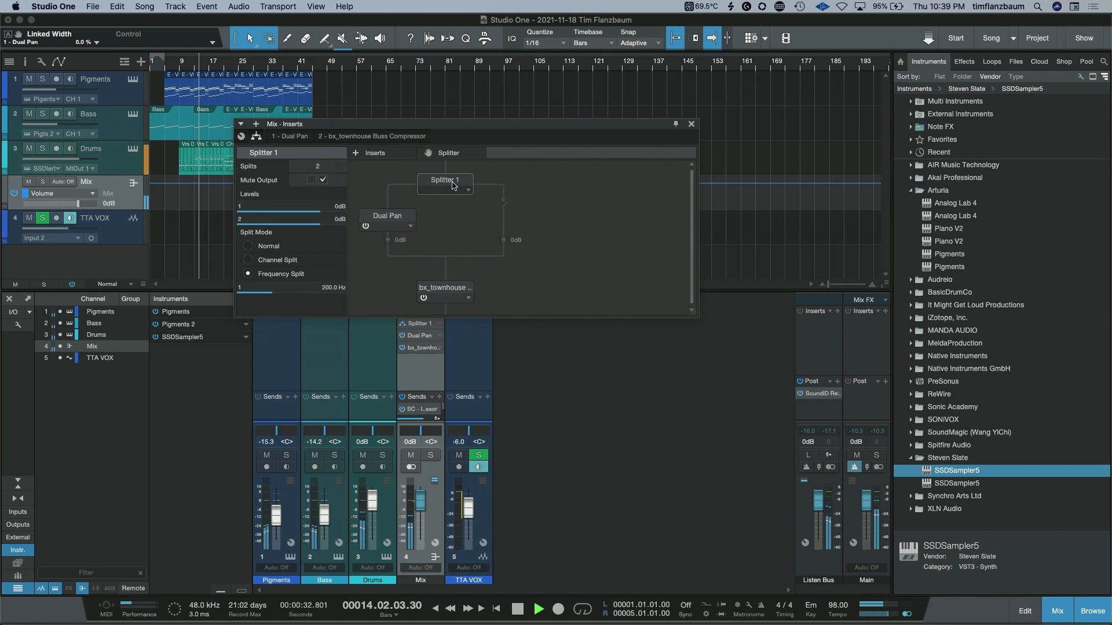
click(322, 181)
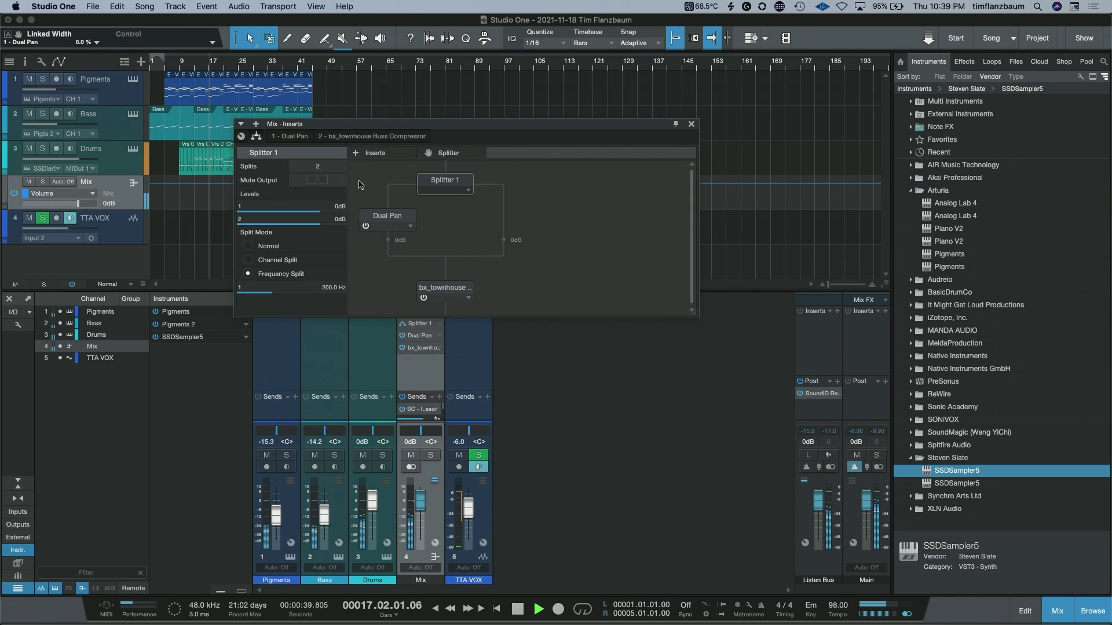
click(366, 227)
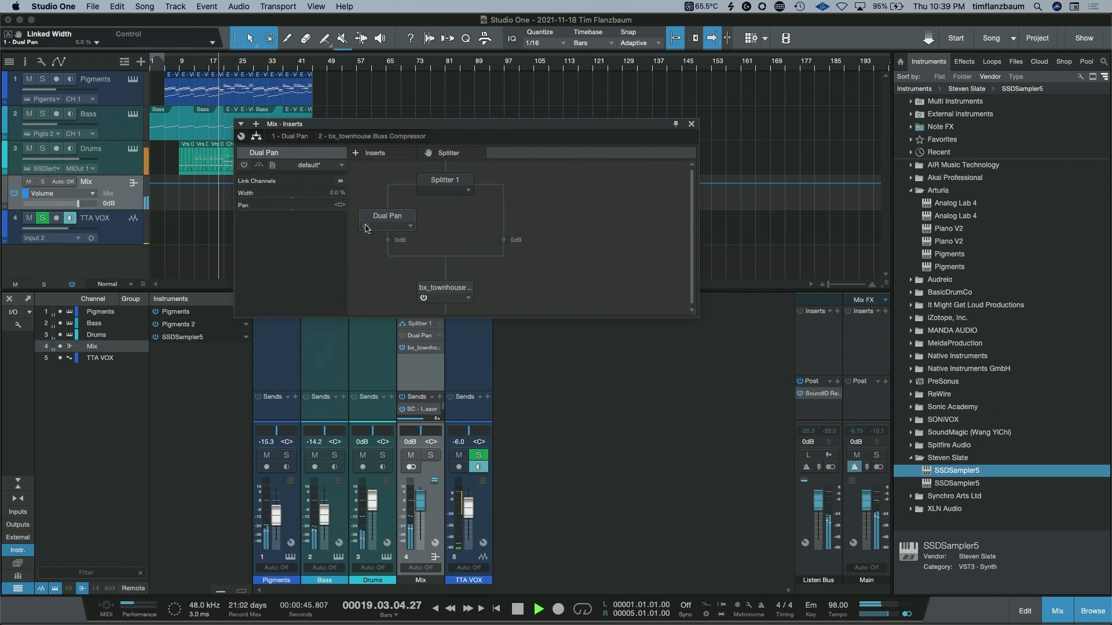
click(365, 226)
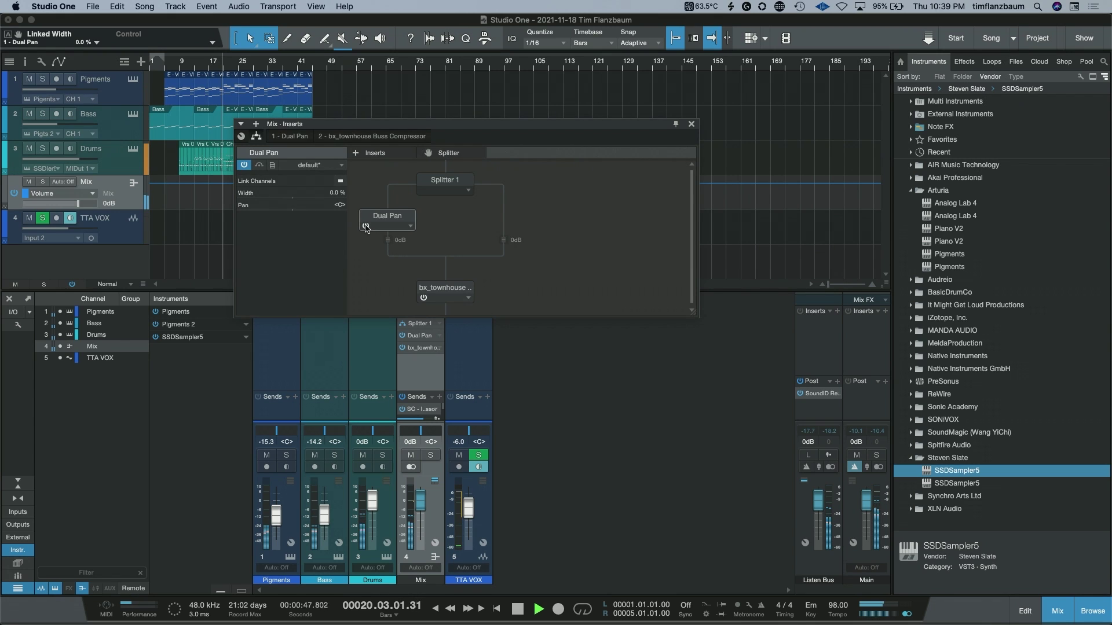
key(space)
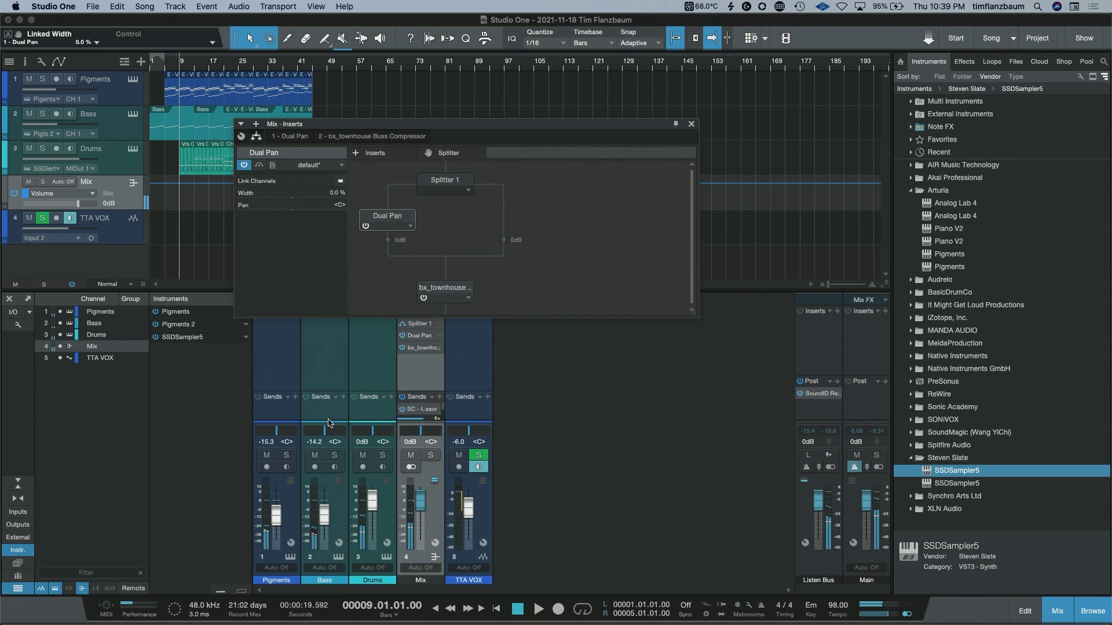